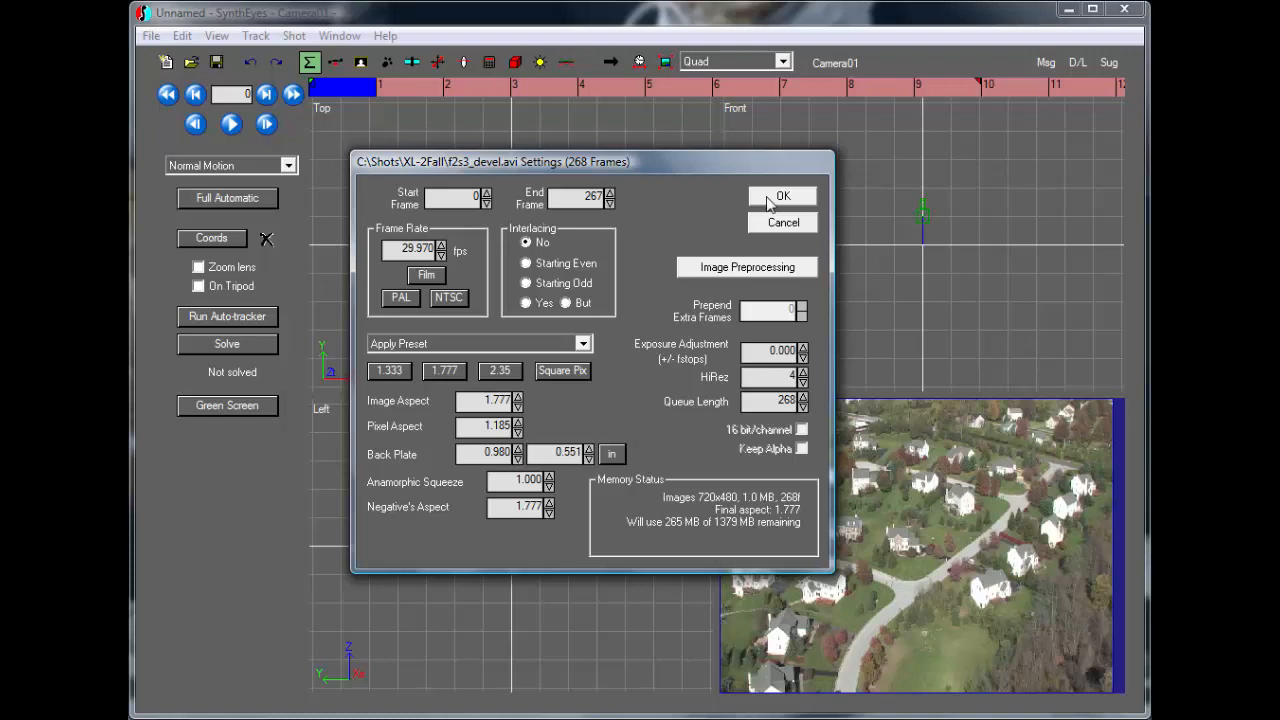
- Accept the f2s3_devel.avi shot settings, run the full automatic track and solve, and close the solver results
click(770, 202)
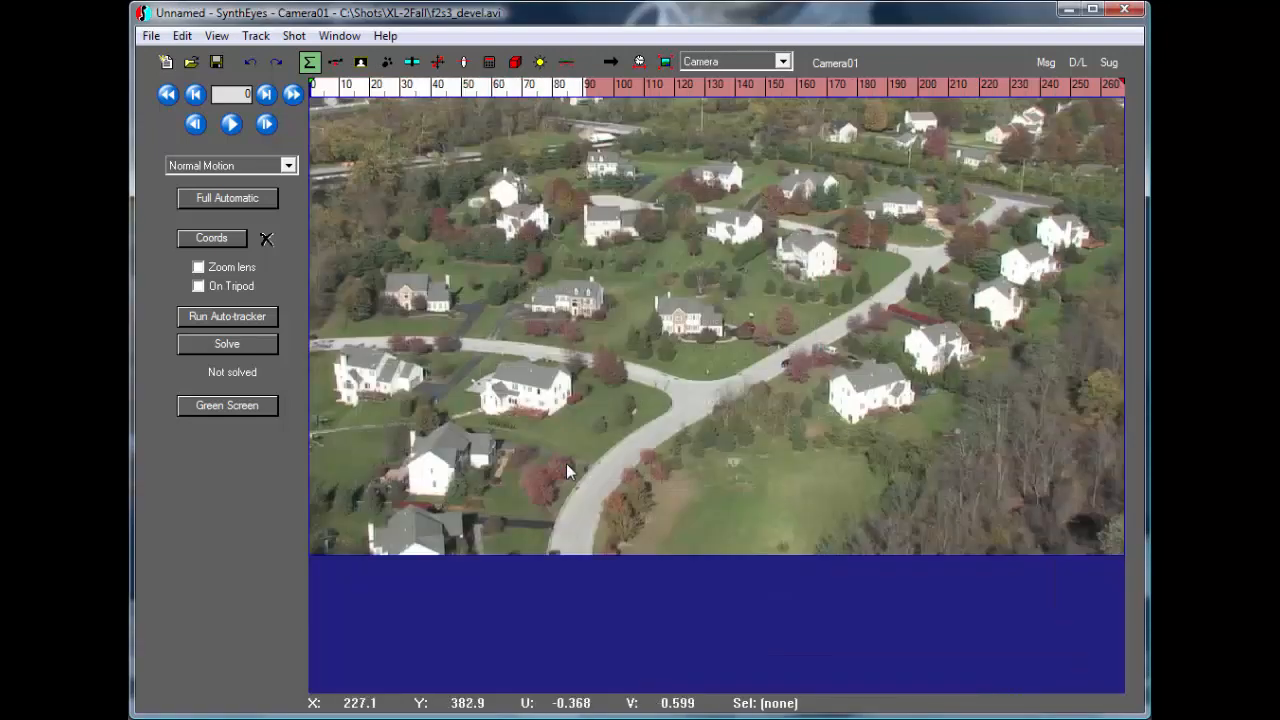
click(221, 197)
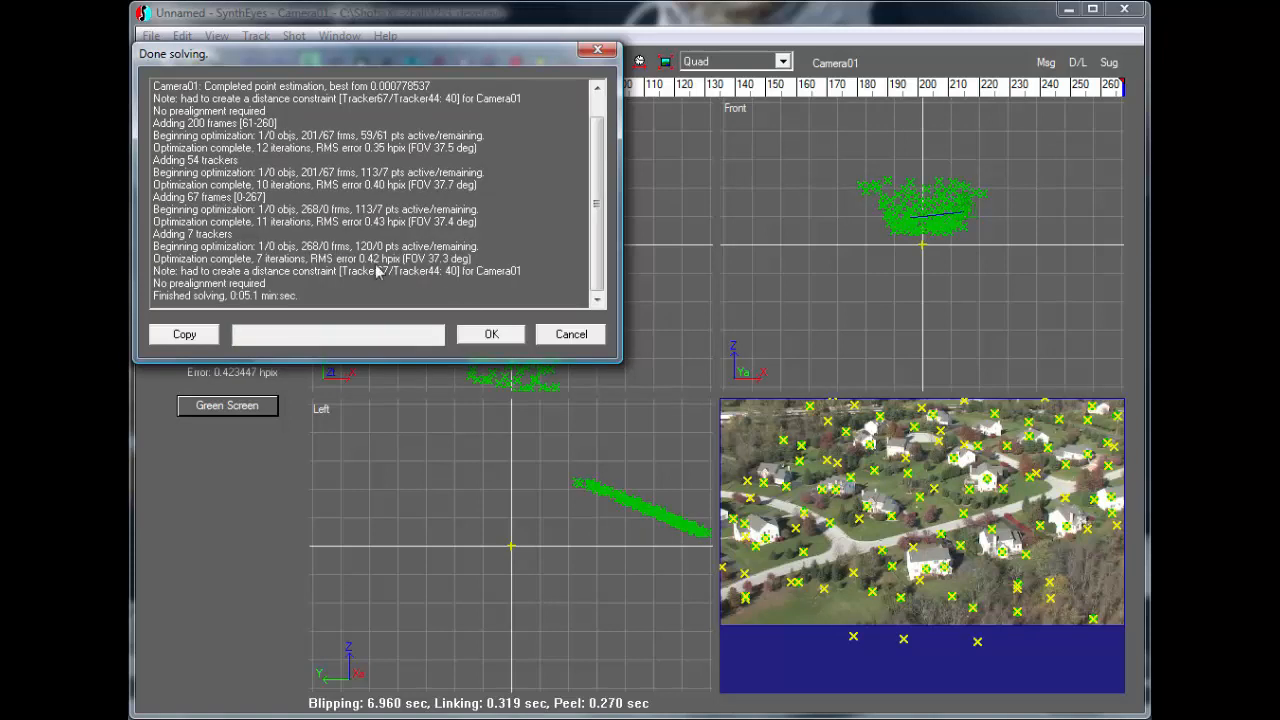
click(491, 336)
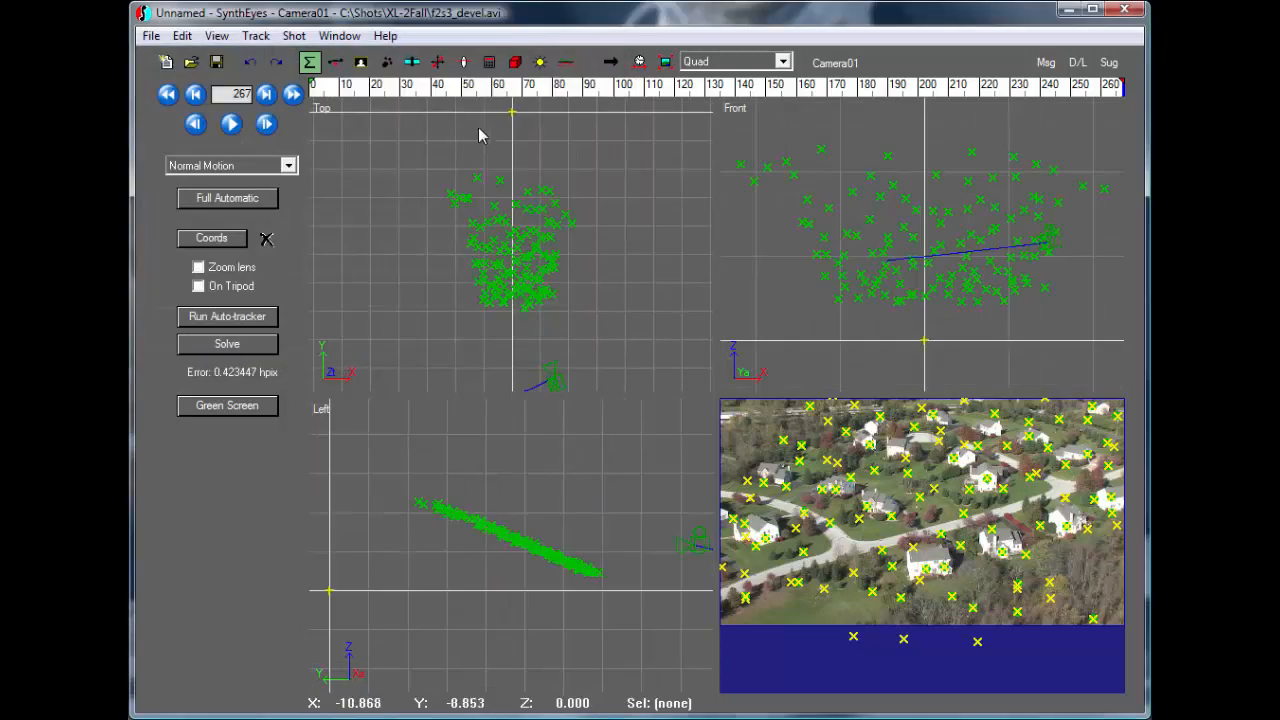
- Scrub through the solved shot to check the camera path and trackers in the Quad views
middle_drag(420, 294, 411, 257)
drag(450, 90, 871, 92)
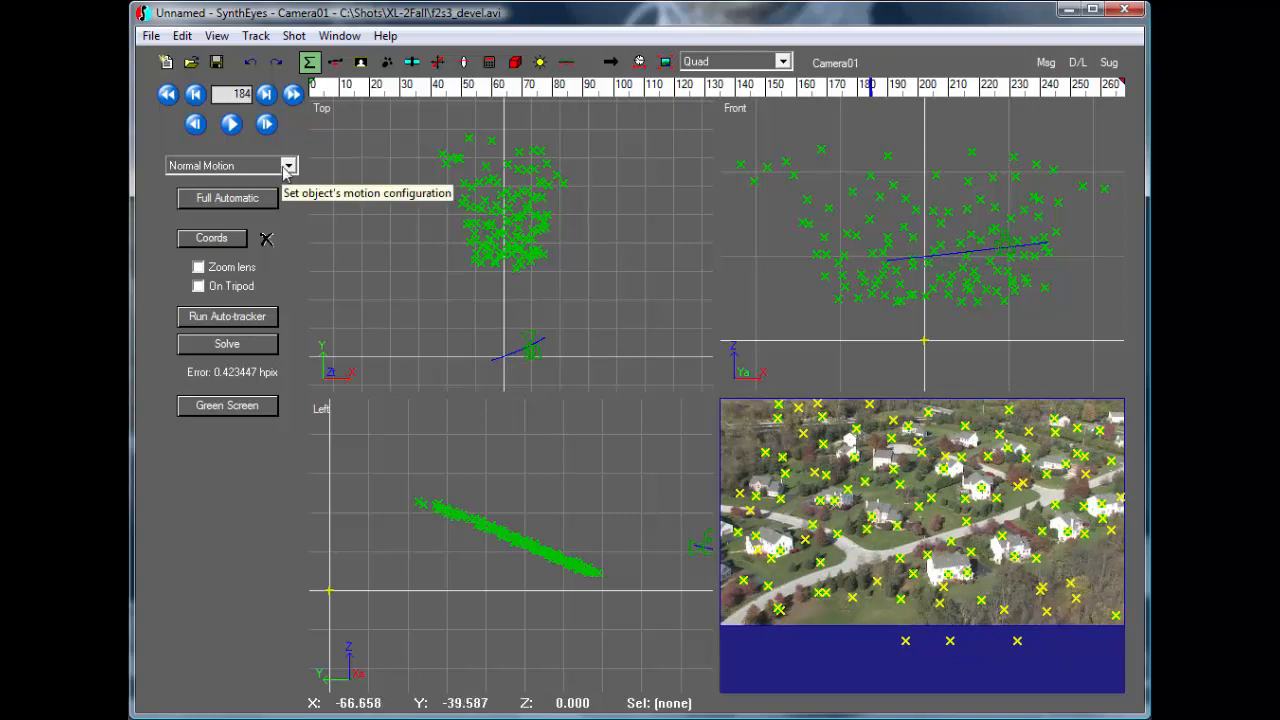
drag(447, 90, 592, 112)
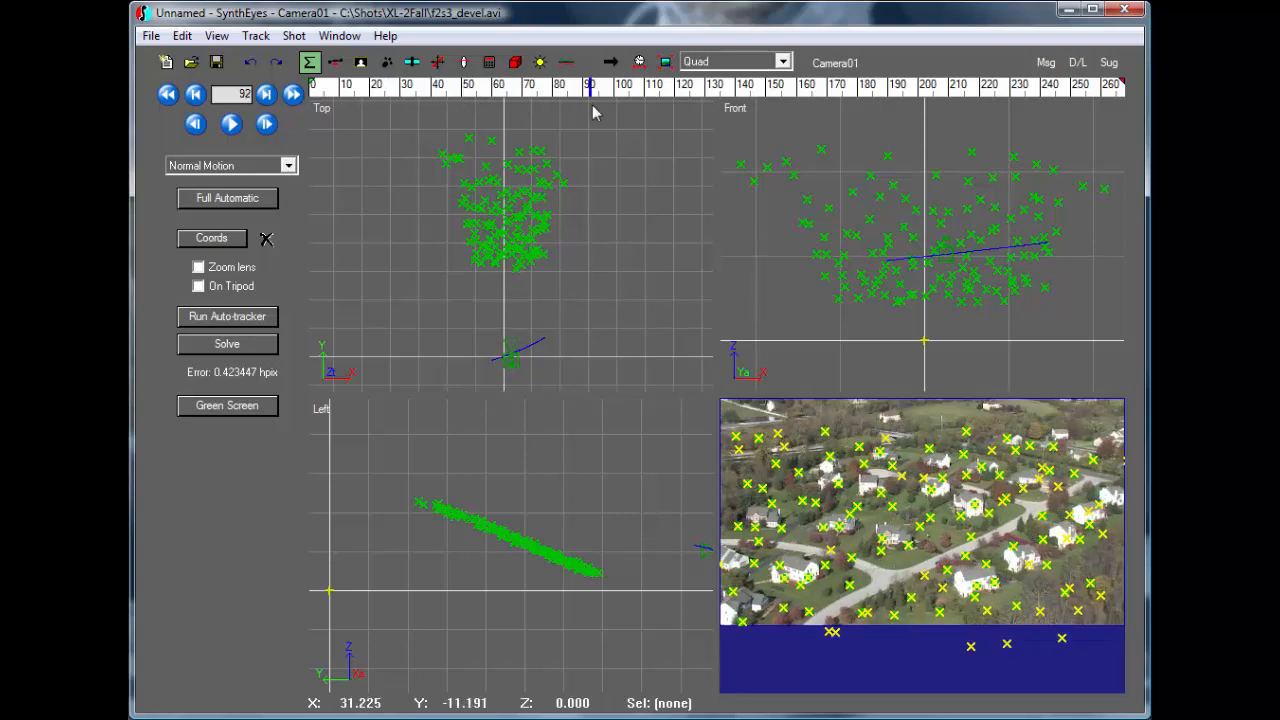
- Open the image preprocessor and enlarge its window to nearly fill the screen
key(p)
drag(593, 112, 514, 82)
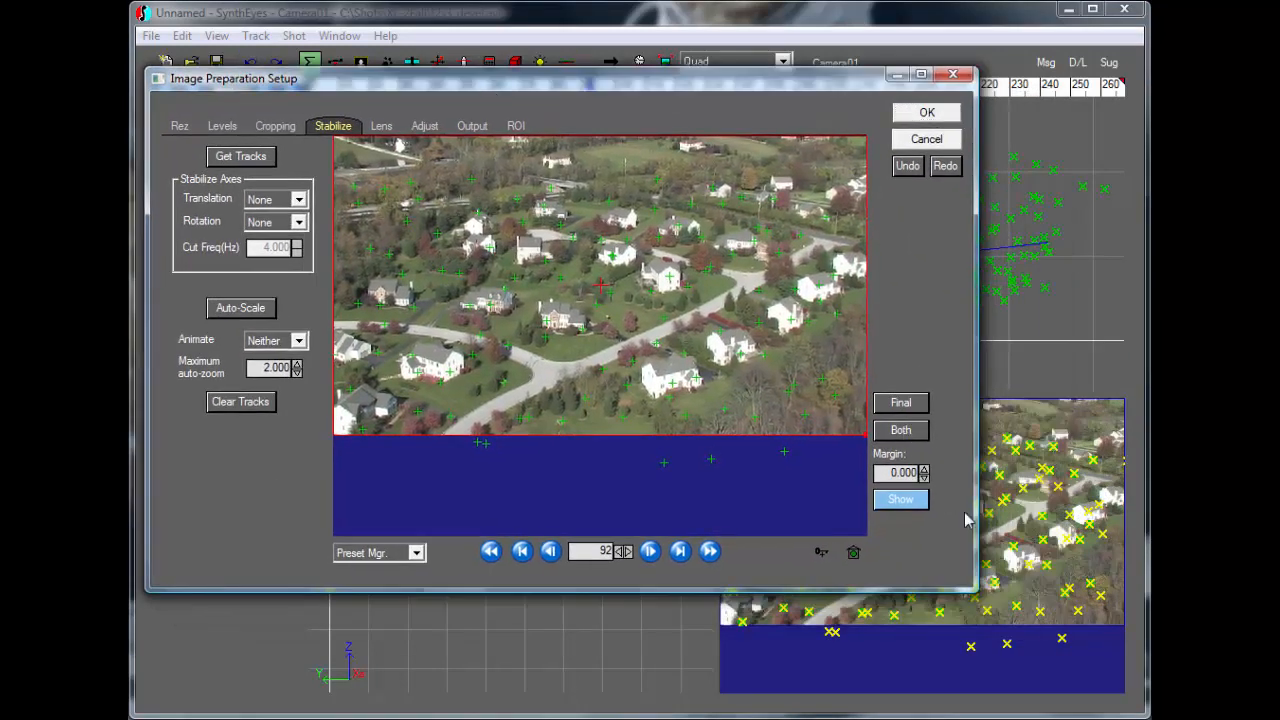
drag(973, 590, 1132, 700)
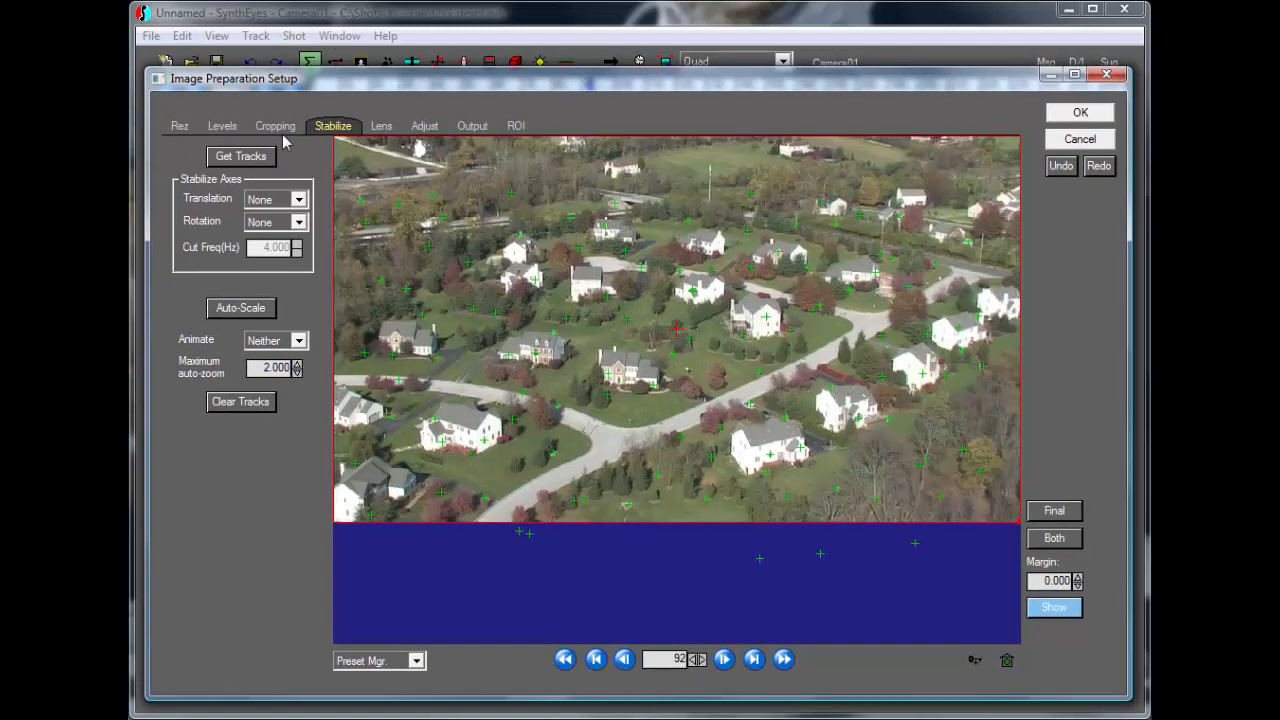
- Look through the preprocessor's cropping, resolution, levels, output, ROI and lens settings, ending at the stabilization settings
click(272, 126)
click(179, 126)
click(216, 126)
click(334, 127)
click(472, 126)
click(516, 126)
click(381, 126)
click(340, 127)
- Select the group of trackers around the central houses, set stabilization Translation and Rotation to Peg, and scrub to frame 0
mouse_move(505, 400)
mouse_down()
mouse_move(655, 418)
mouse_move(765, 355)
mouse_move(705, 320)
mouse_move(603, 316)
mouse_move(479, 376)
mouse_up()
click(267, 201)
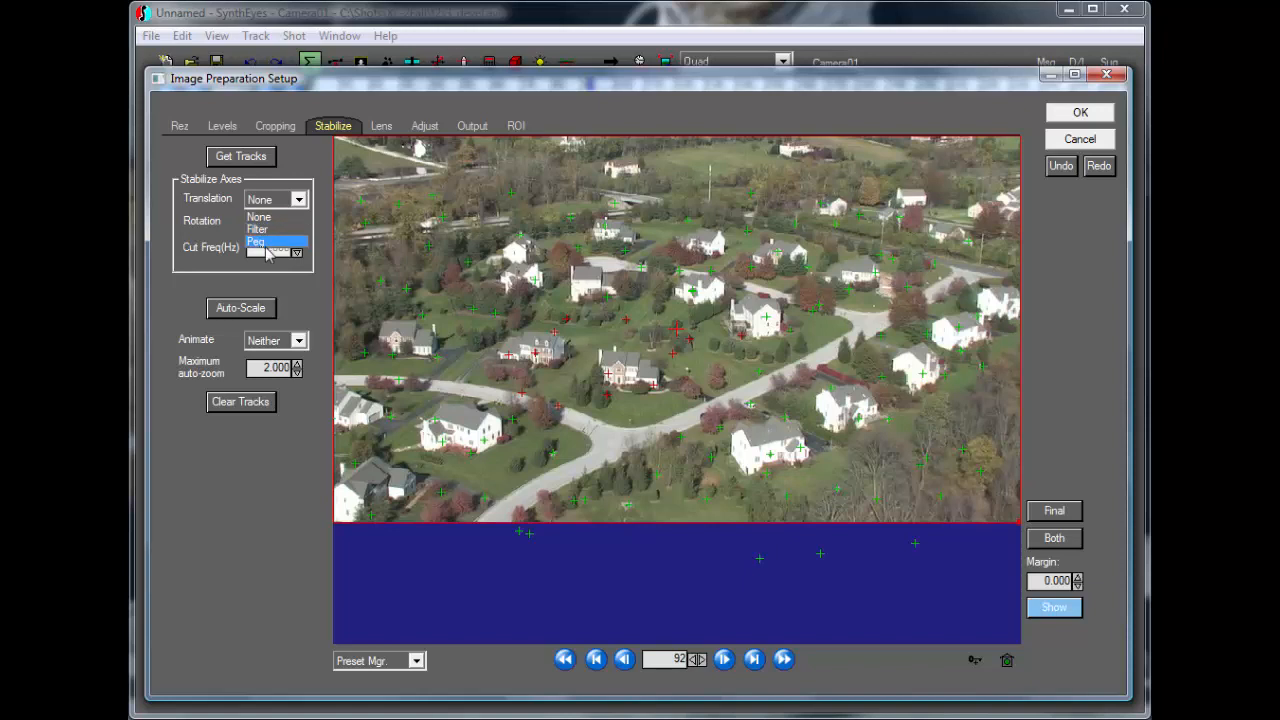
click(271, 242)
click(278, 223)
click(277, 264)
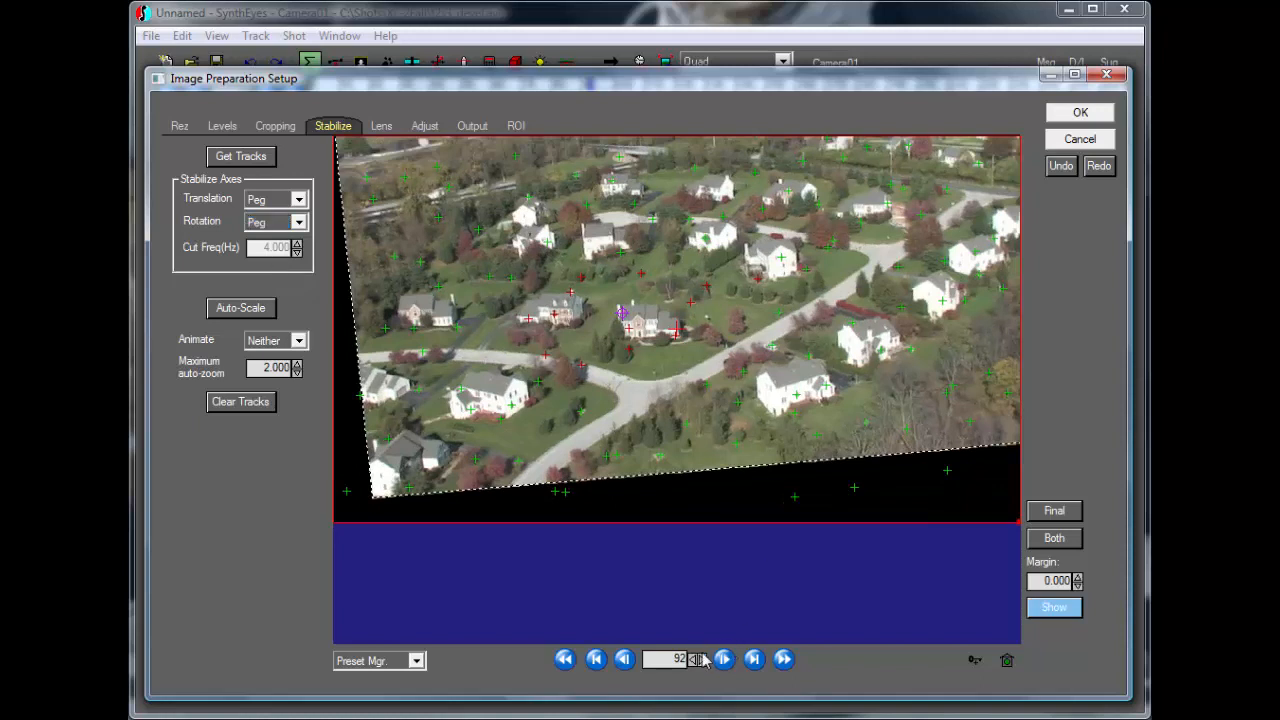
mouse_move(697, 659)
mouse_down()
mouse_move(710, 645)
mouse_move(704, 670)
mouse_up()
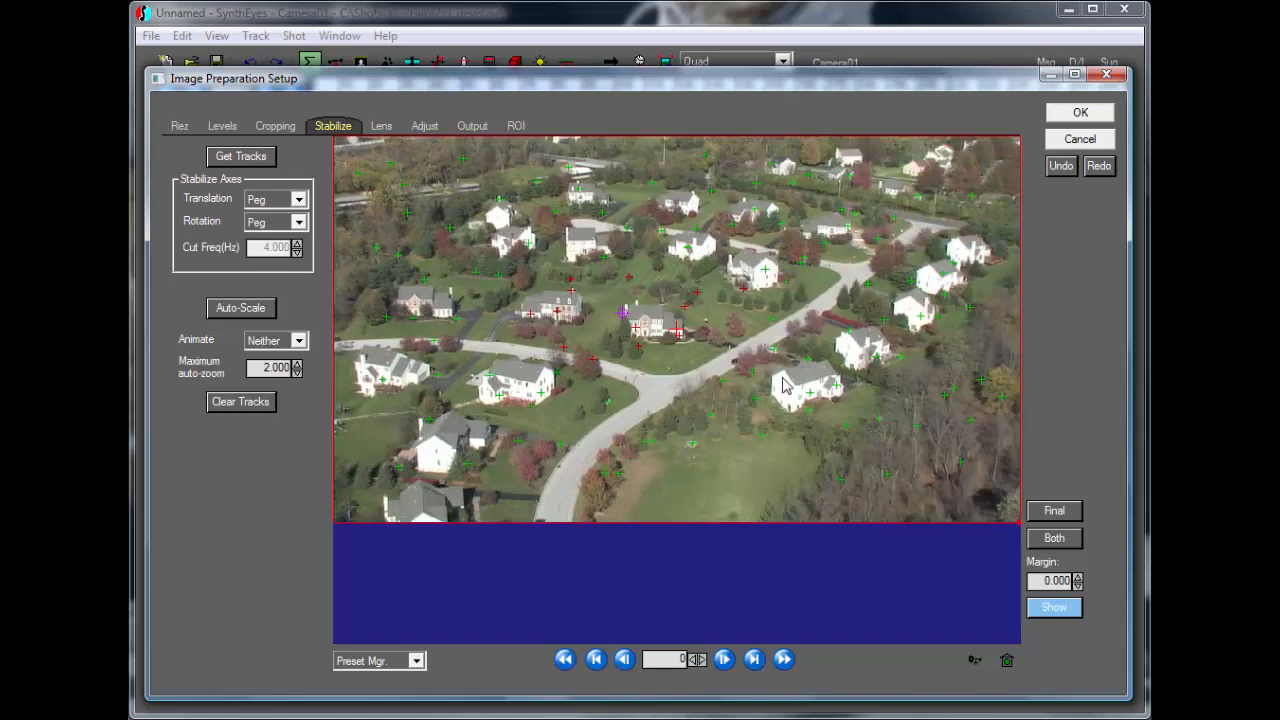
- With keyframing enabled at frame 267, set Delta Rot to -15.600, Delta U to 0.028 and Delta V to 0.014
click(423, 126)
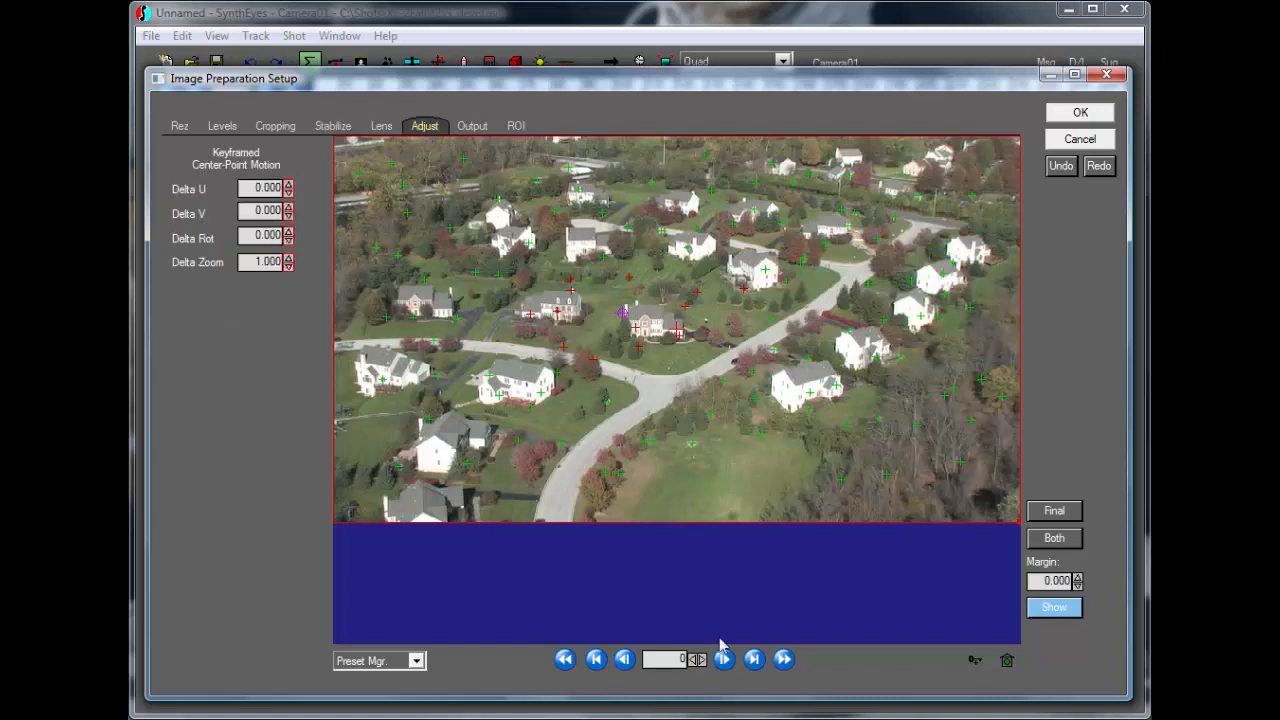
click(783, 659)
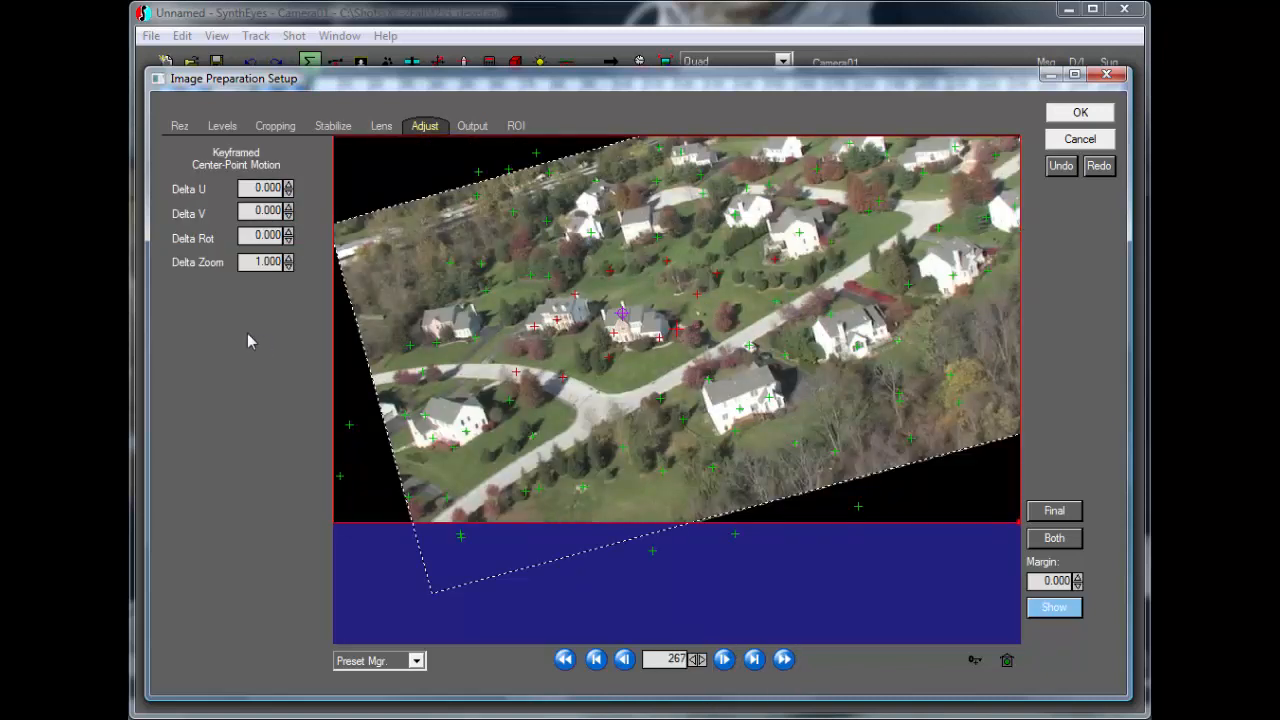
click(975, 660)
drag(287, 241, 287, 383)
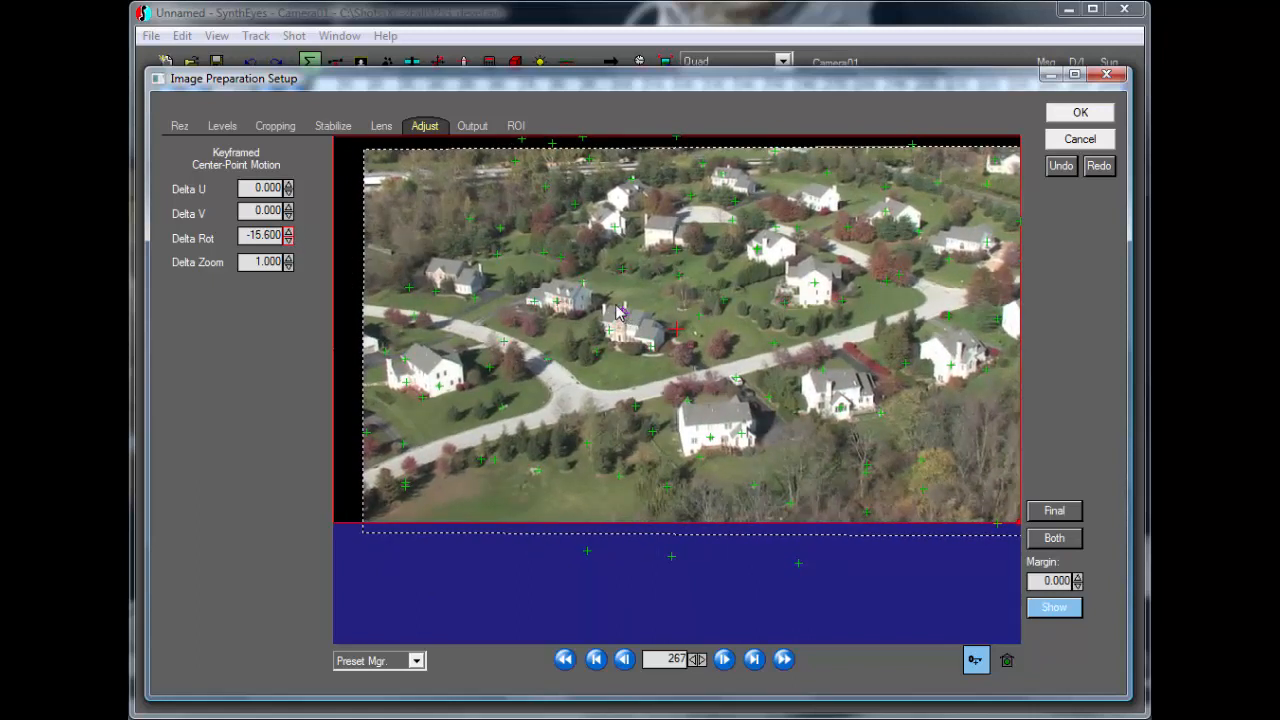
drag(622, 313, 596, 301)
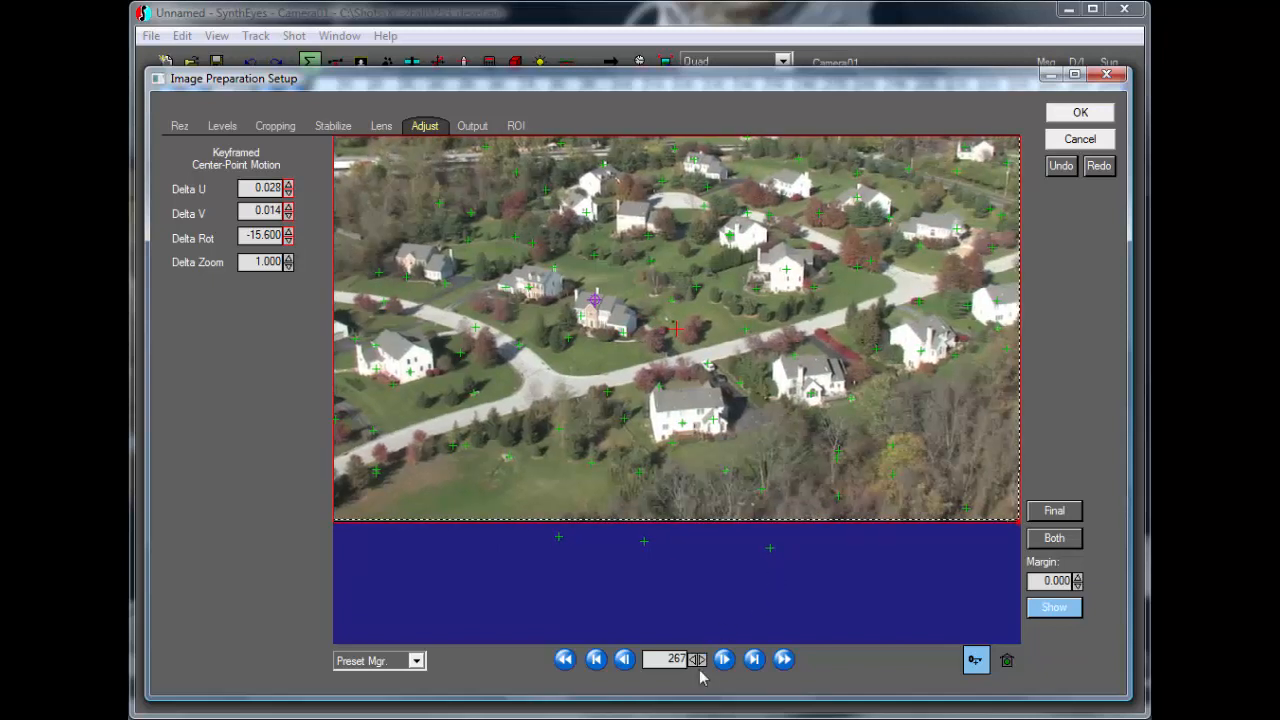
- Scrub through the adjusted shot, then apply the image preparation and allow the cache flush
mouse_move(697, 660)
mouse_down()
mouse_move(430, 660)
mouse_move(697, 660)
mouse_up()
click(1070, 115)
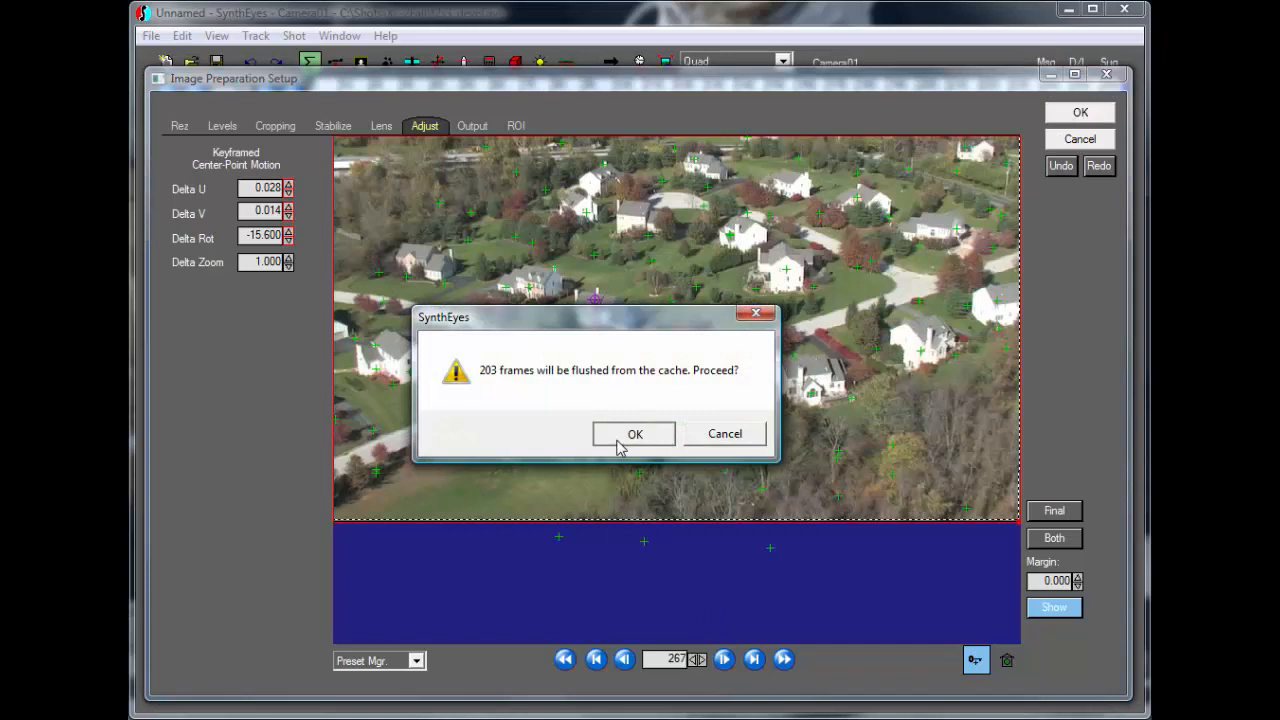
click(620, 447)
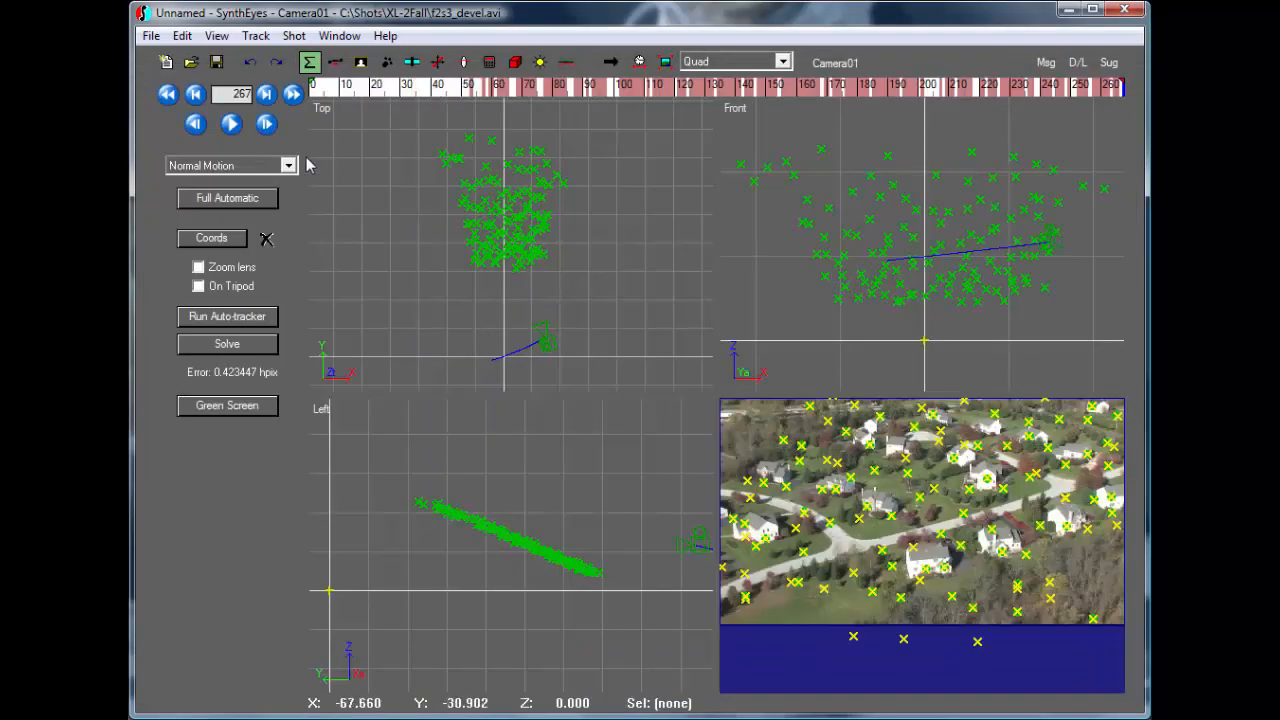
- Play the stabilized shot from near its beginning and check it in the full Camera view
click(329, 90)
click(231, 123)
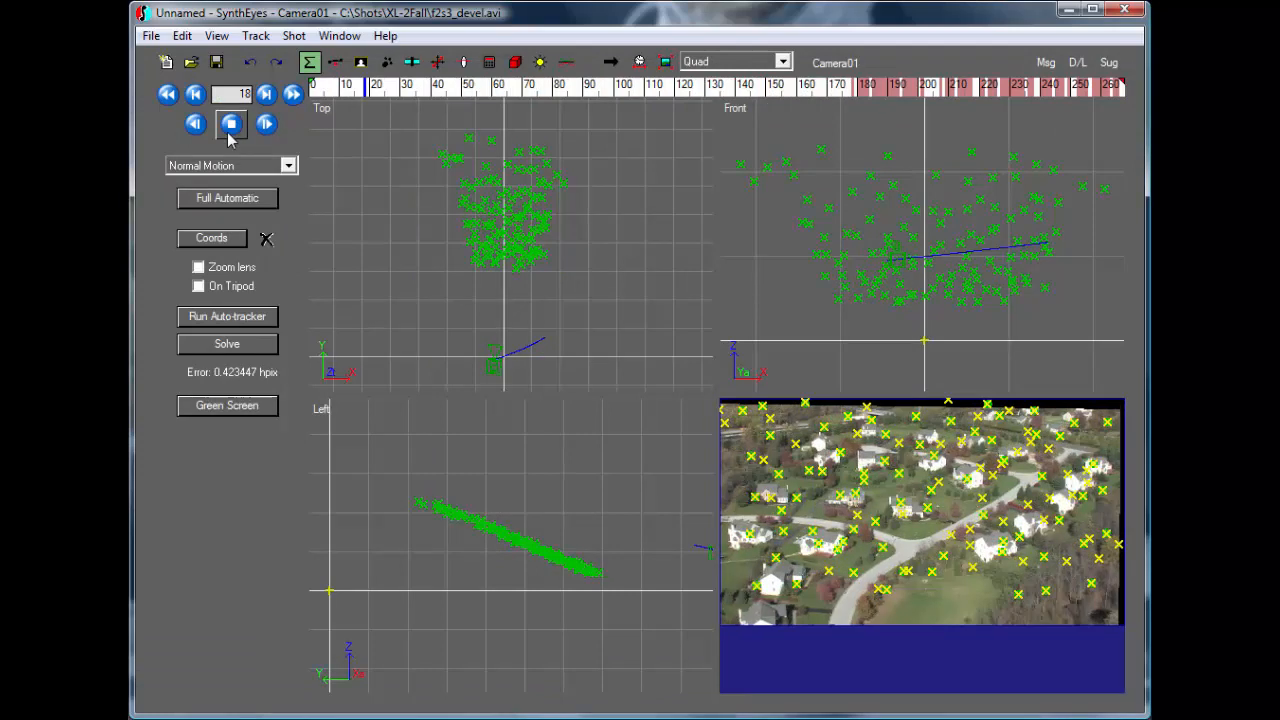
click(729, 61)
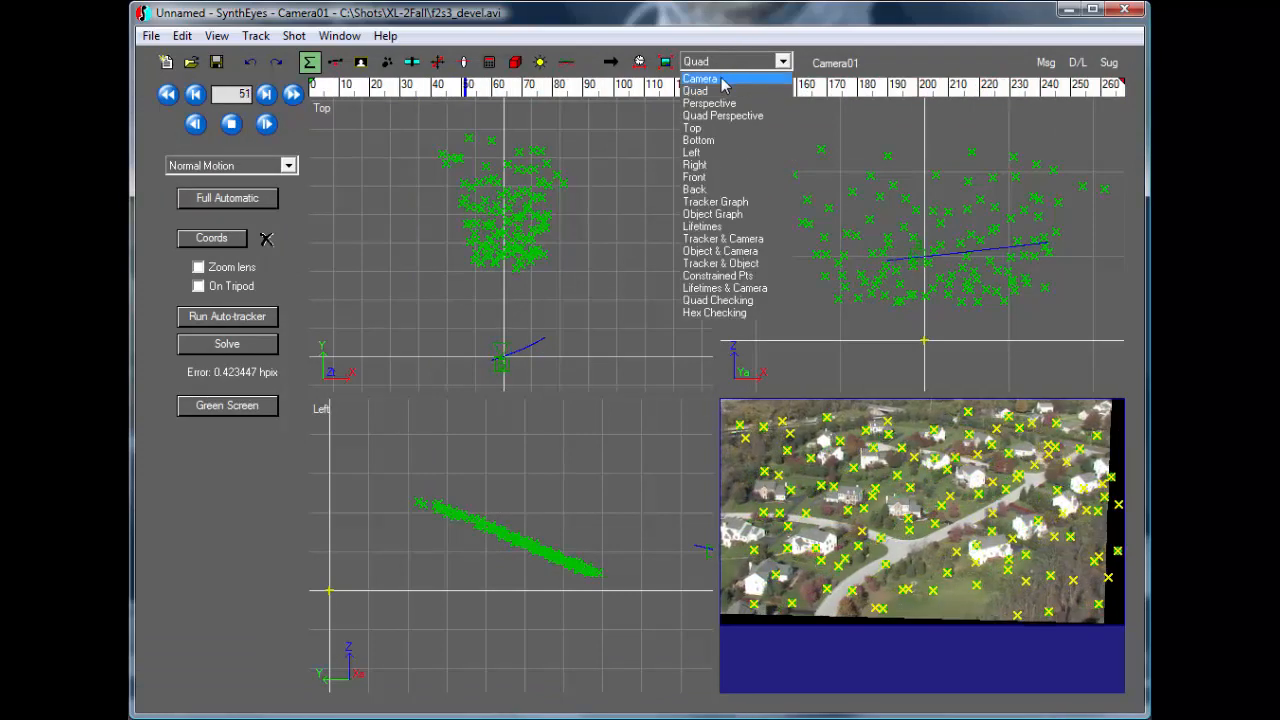
click(723, 80)
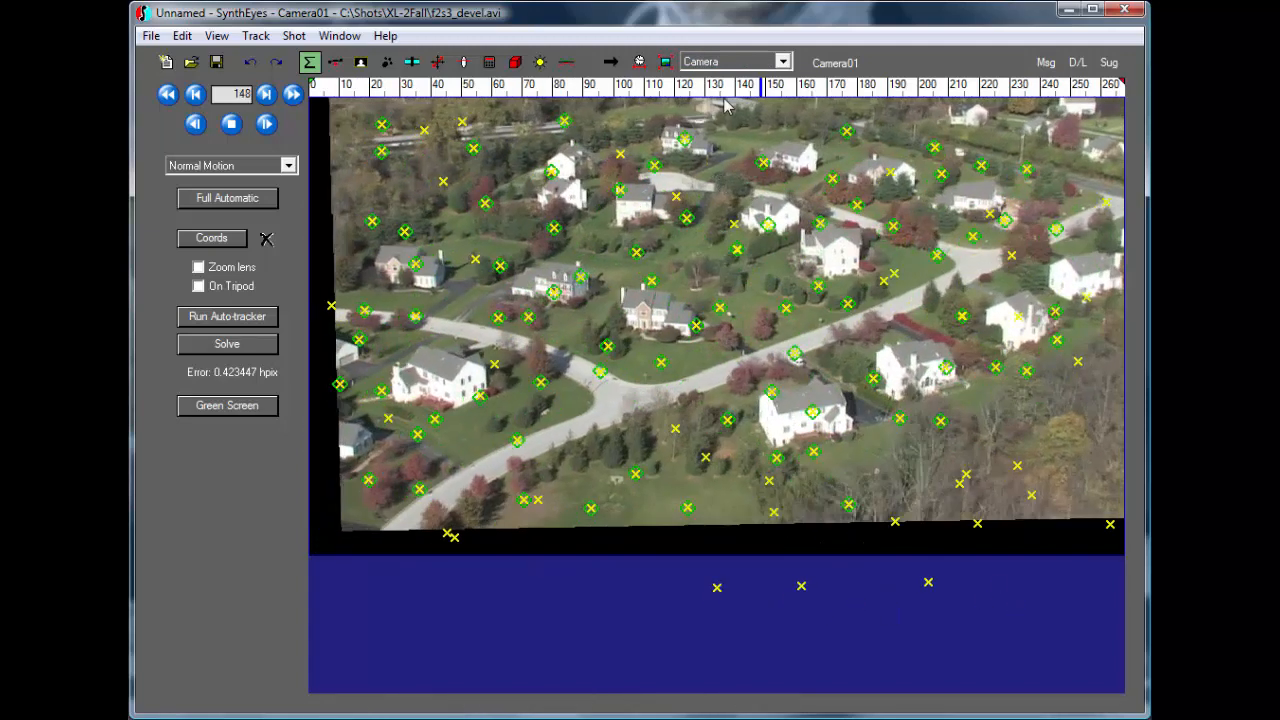
click(231, 123)
click(231, 123)
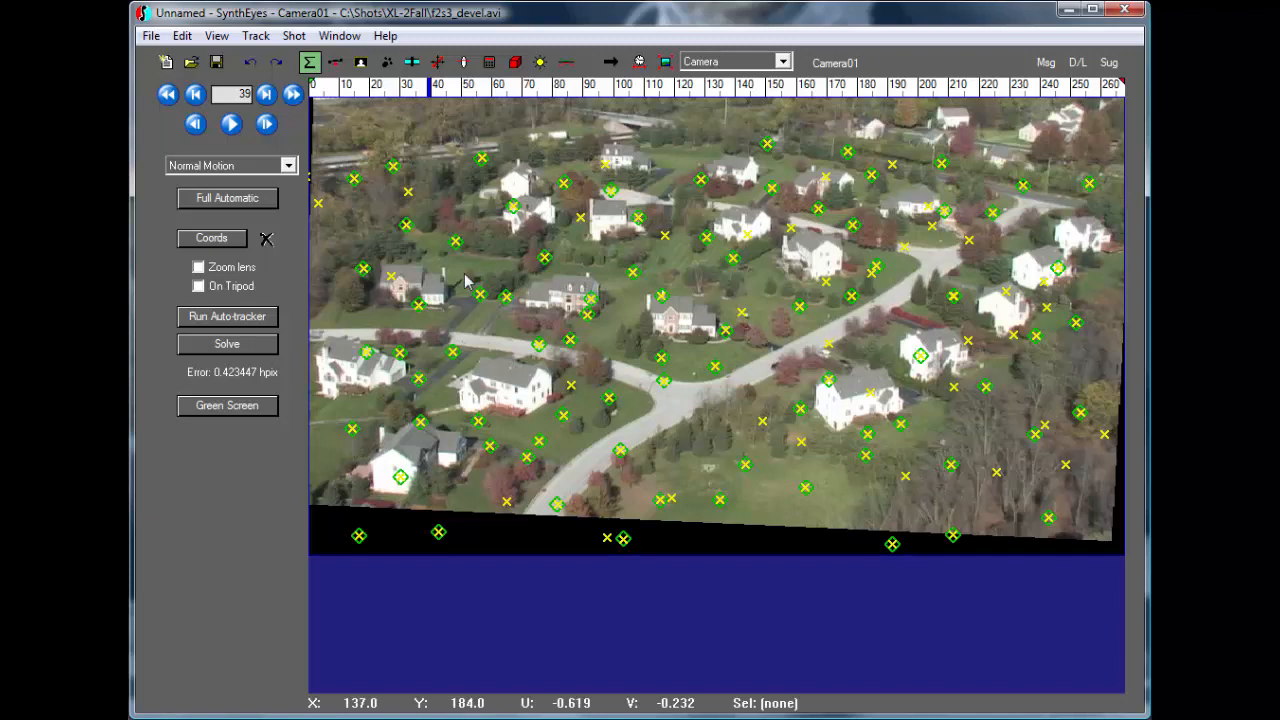
- Reopen the image preprocessor and auto-scale the stabilized image to remove the black borders
key(p)
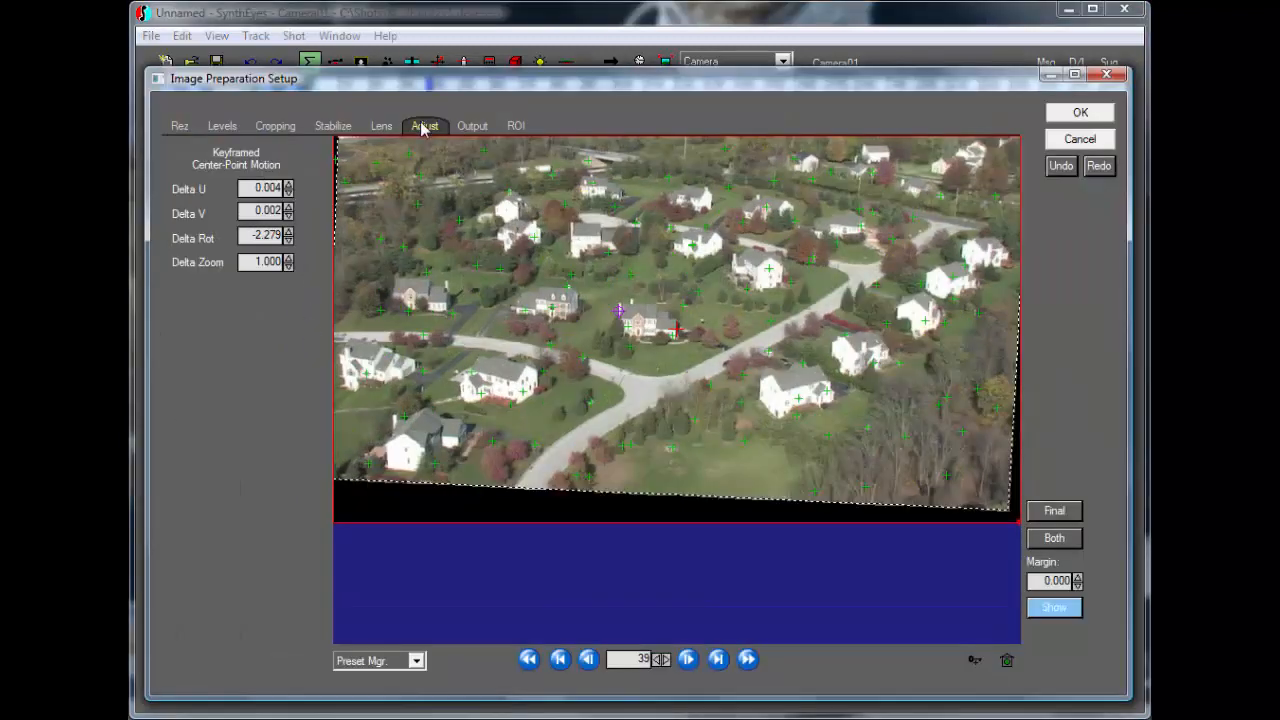
click(334, 126)
click(245, 313)
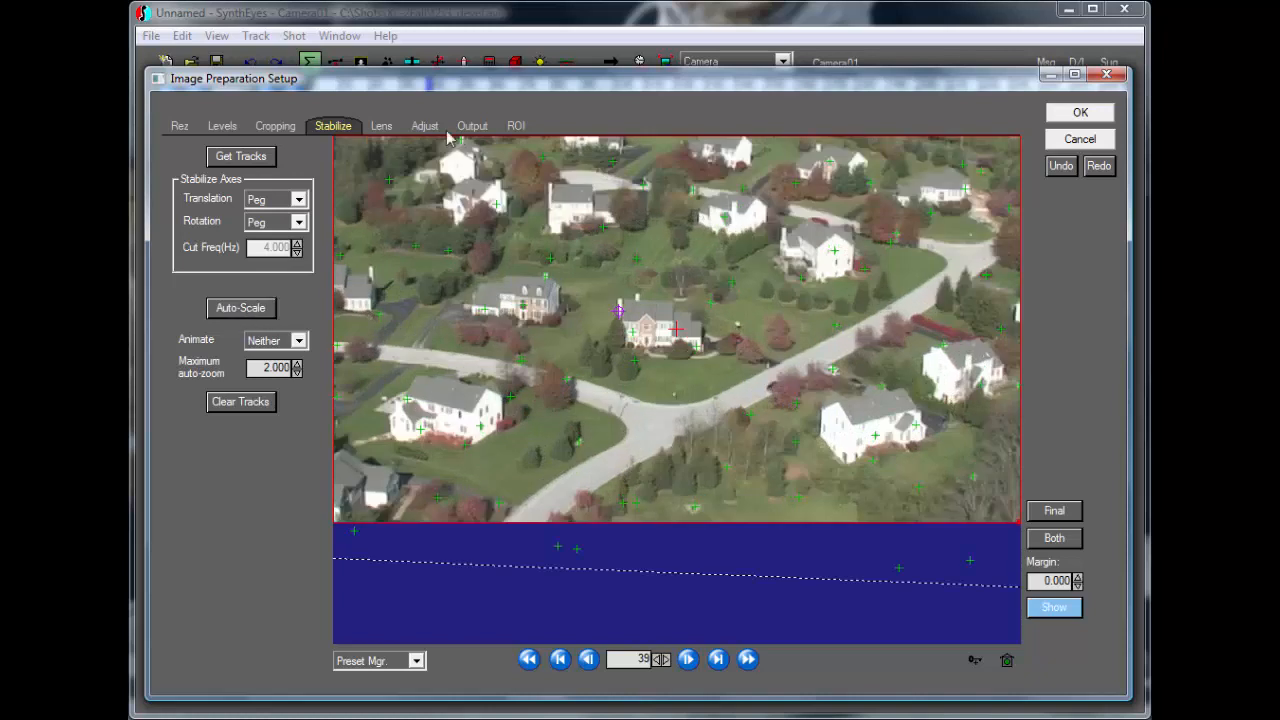
- Show the padded source image with a margin of 0.030 and scrub to frame 0 to check the crop outline
click(428, 127)
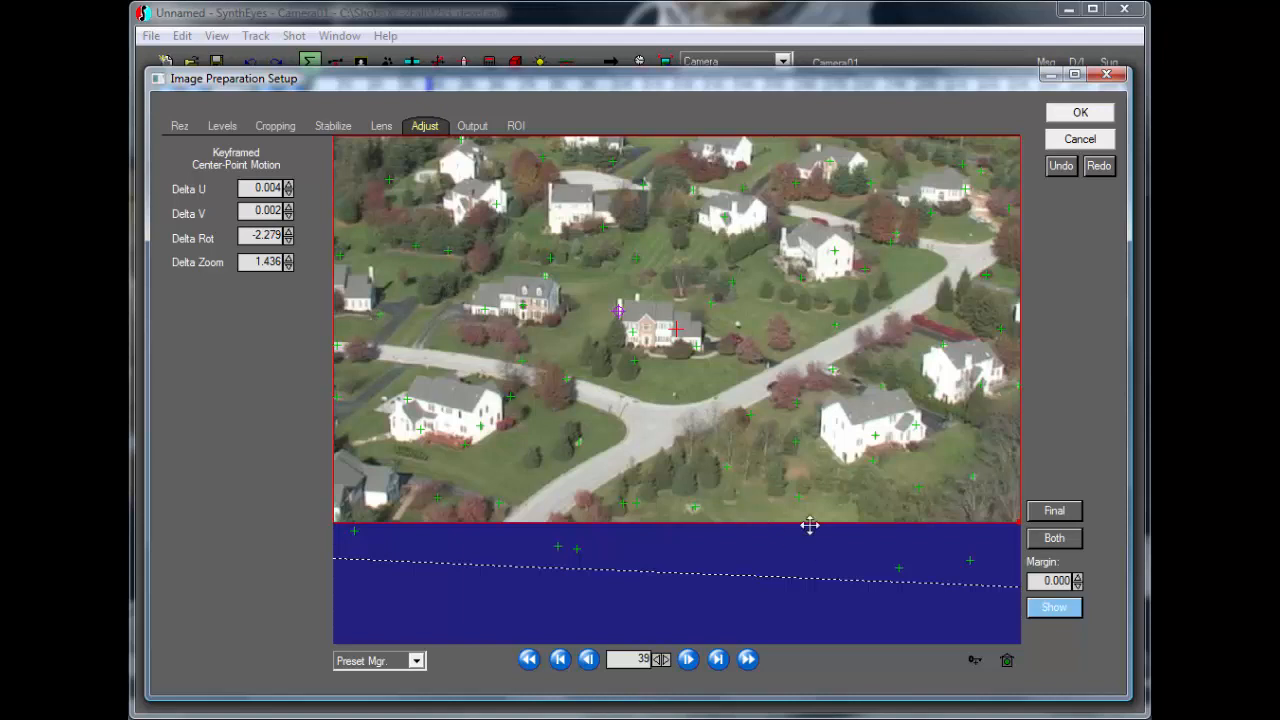
click(1054, 510)
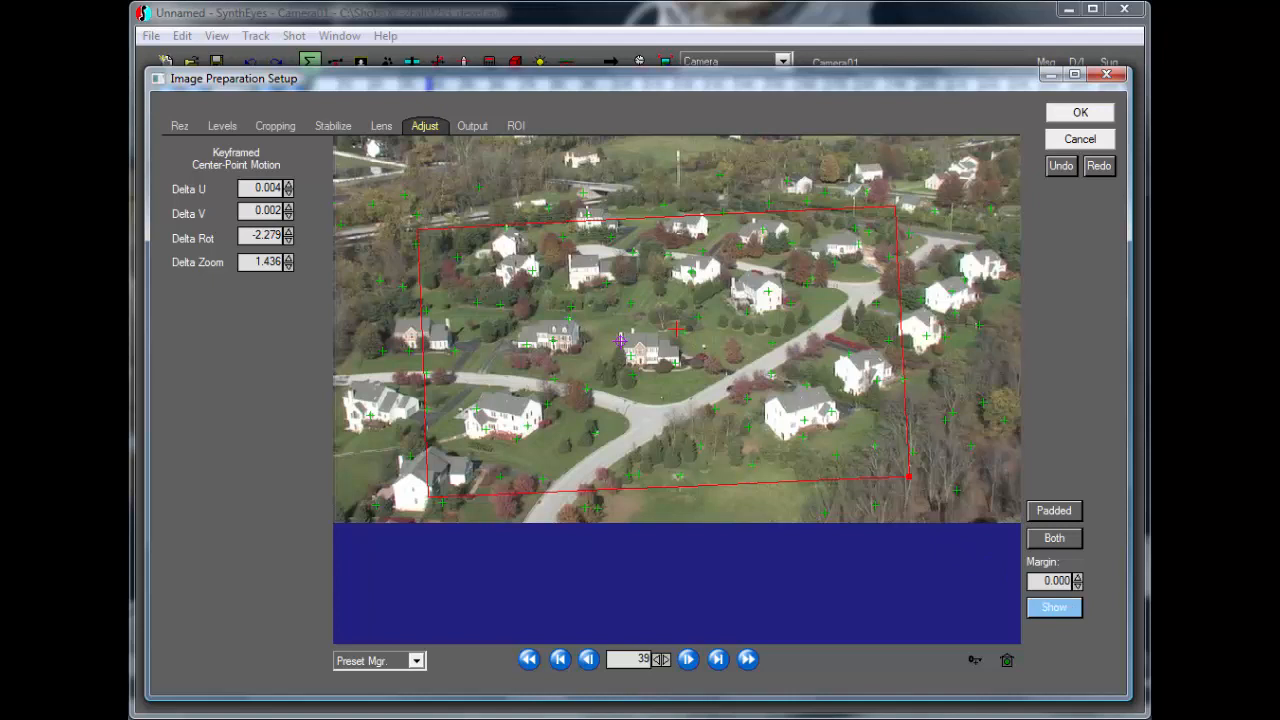
drag(1078, 580, 1078, 558)
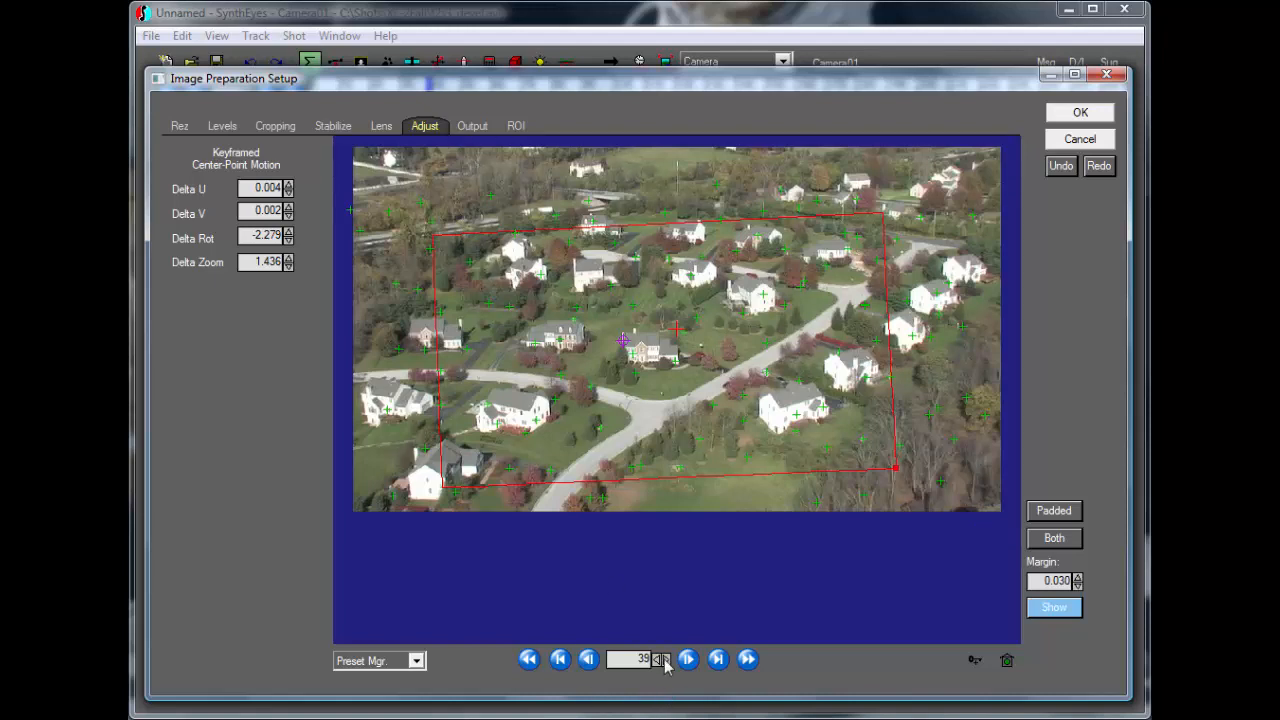
mouse_move(661, 659)
mouse_down()
mouse_move(777, 659)
mouse_move(650, 659)
mouse_up()
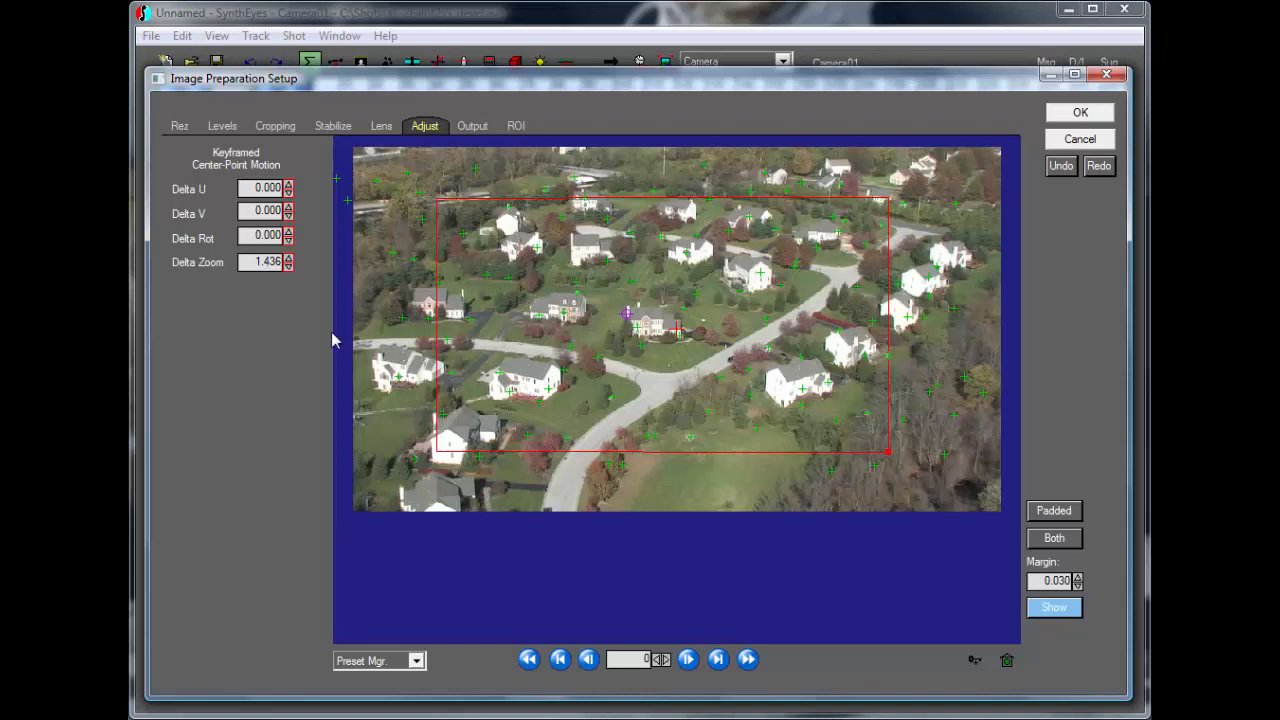
- Keep the auto-scaled Delta Zoom and apply the image preparation, allowing the cache flush
click(262, 262)
click(1055, 118)
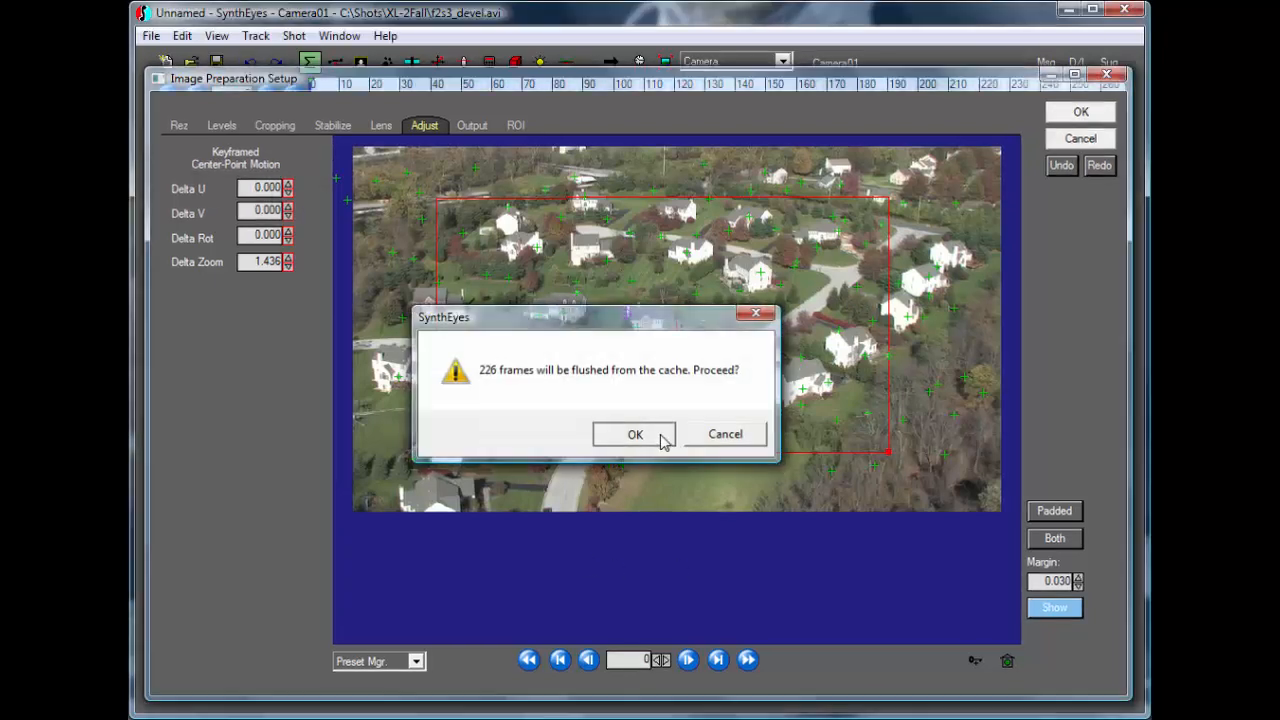
click(662, 436)
- Play the auto-scaled shot in the Camera view with the trackers hidden, and stop at frame 133
click(230, 124)
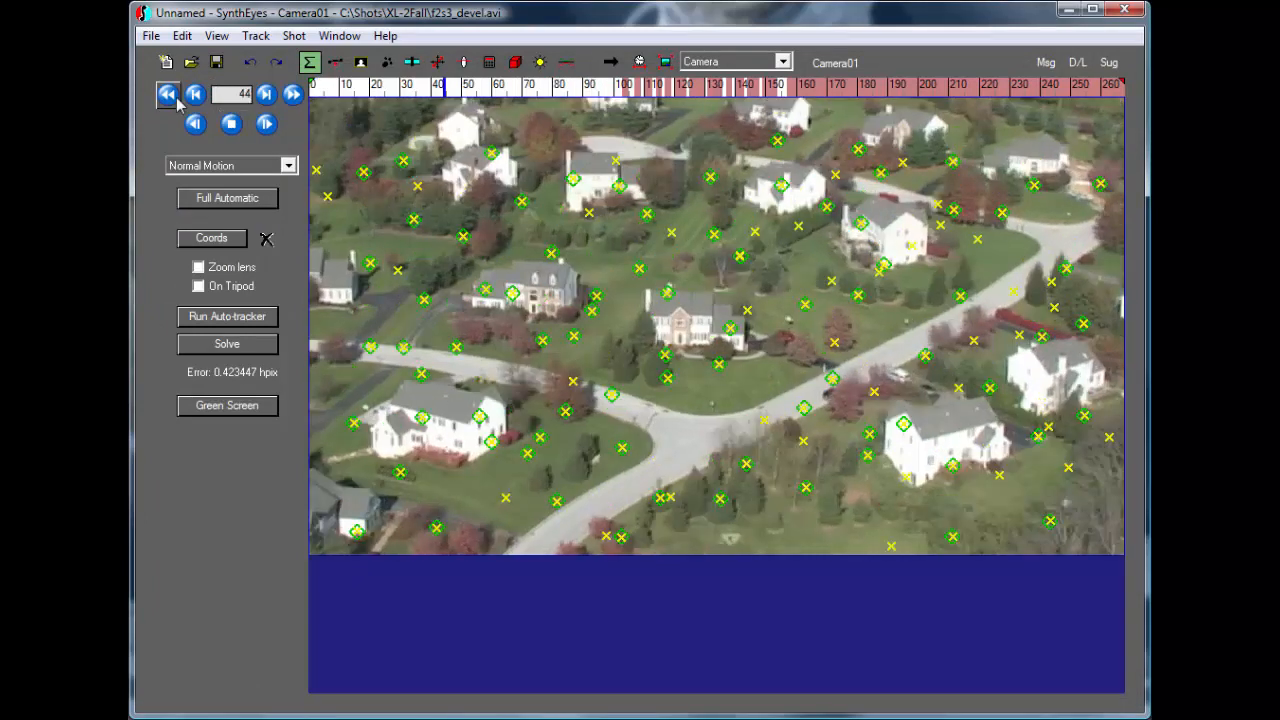
click(216, 35)
click(342, 360)
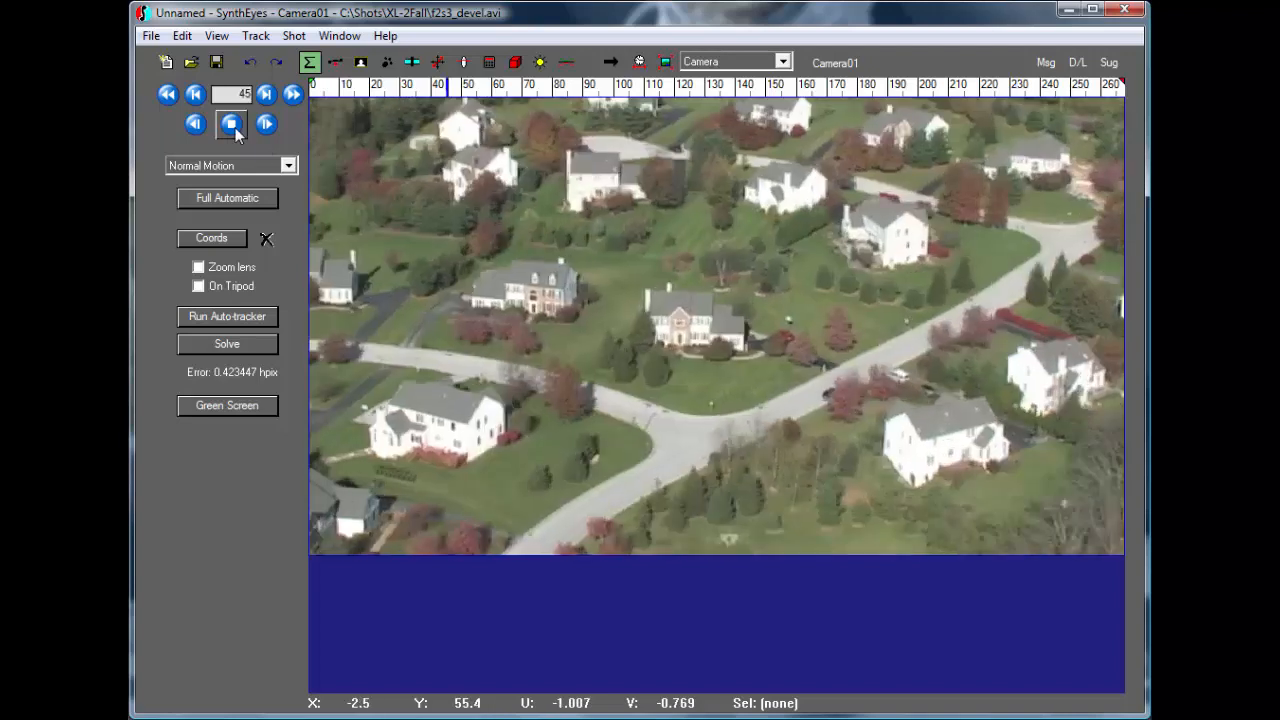
click(232, 124)
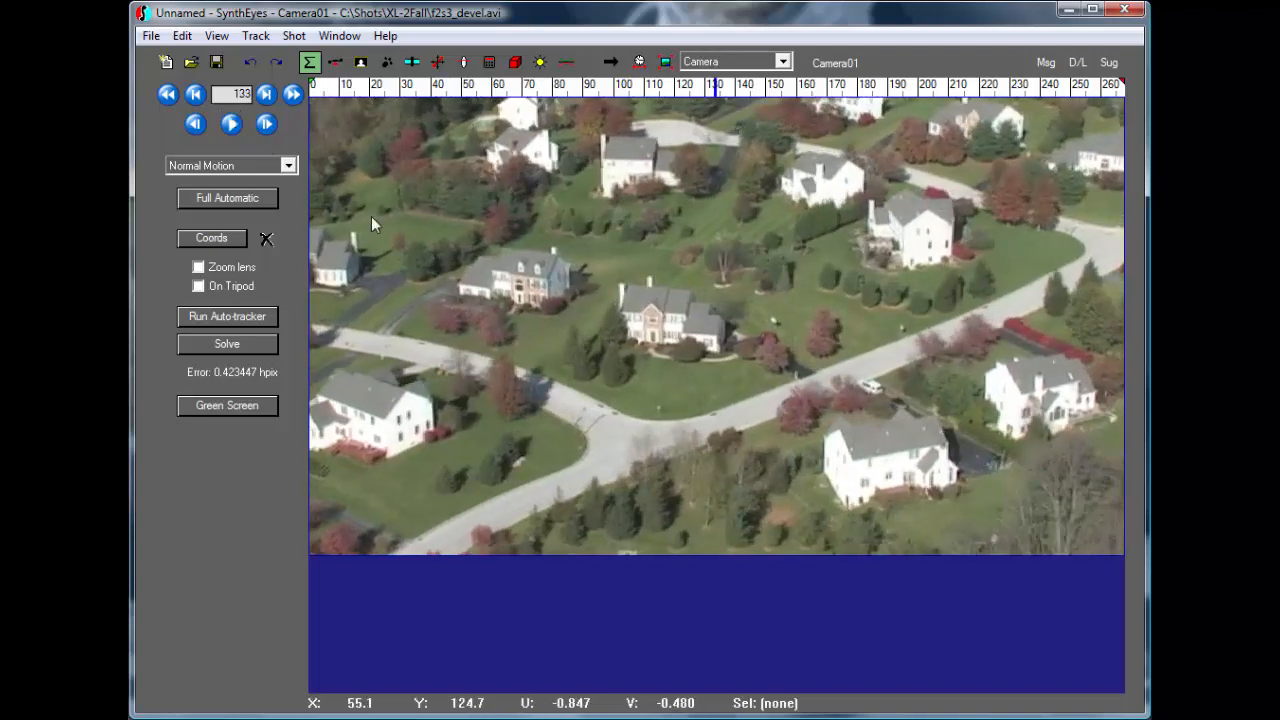
- Reopen the image preprocessor and examine its lens and output settings
key(p)
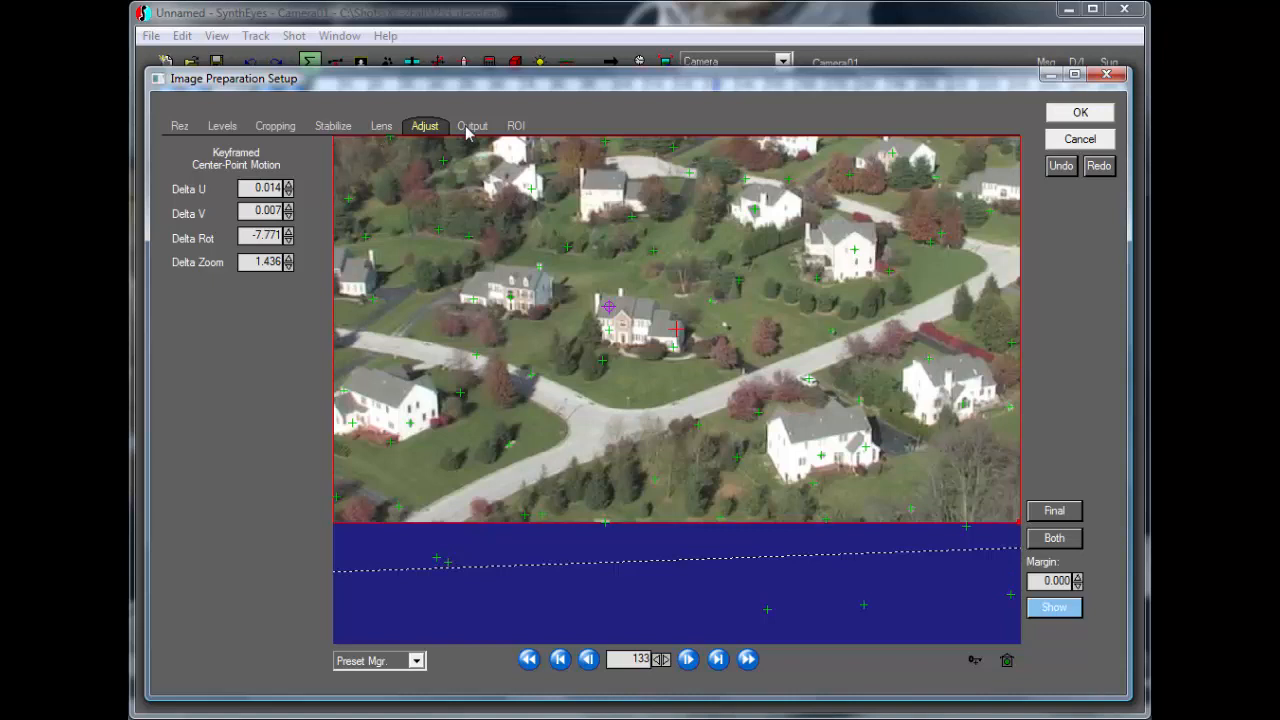
click(387, 129)
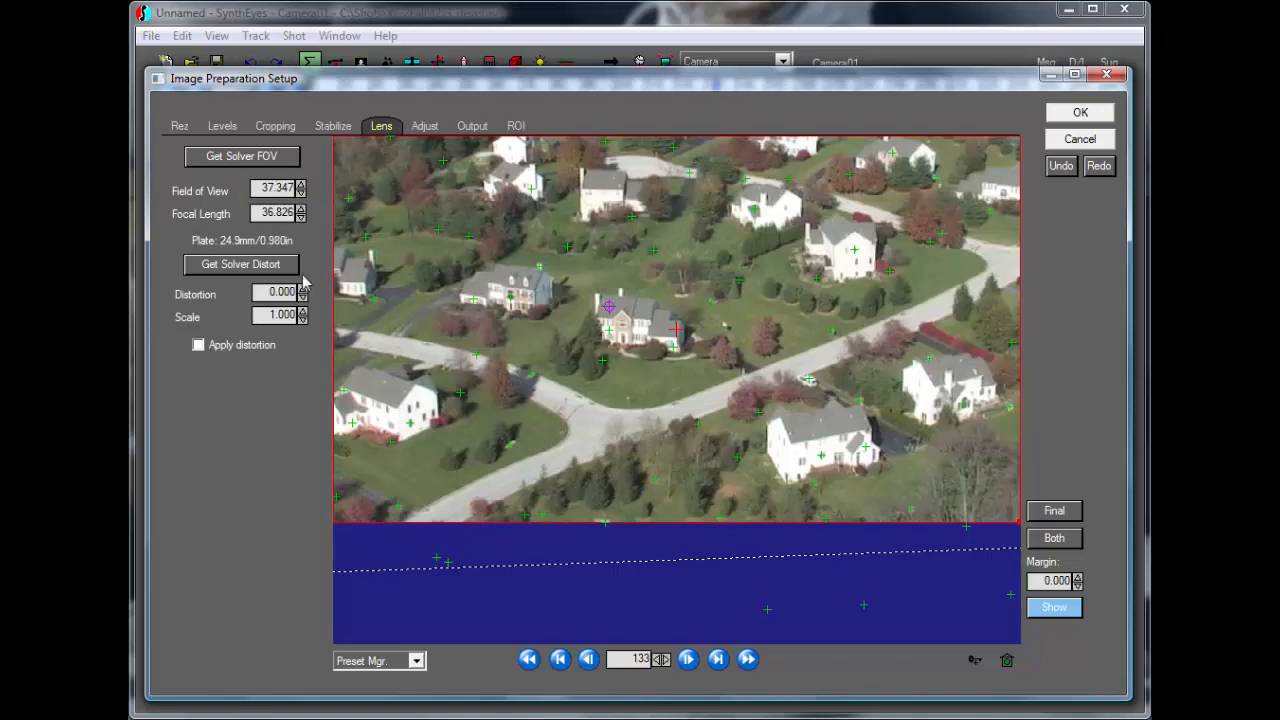
click(472, 126)
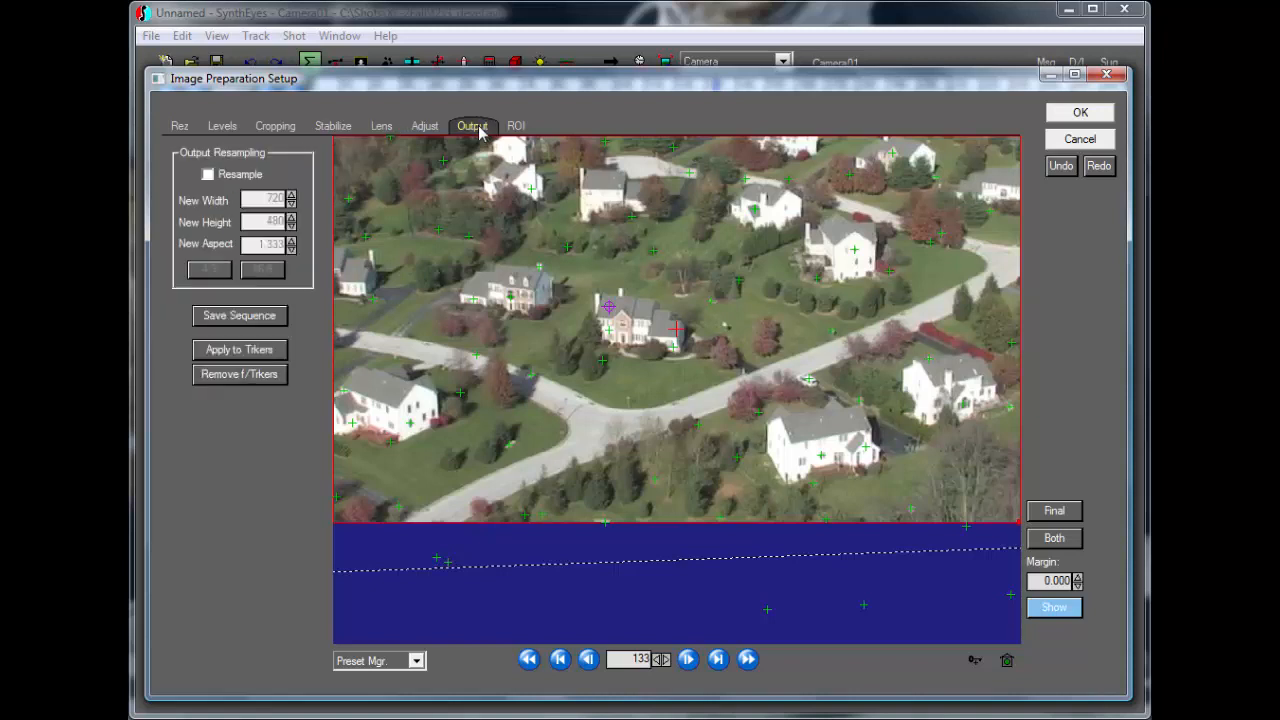
- Show the padded source image and enable output resampling, allowing the cache flush
click(1054, 510)
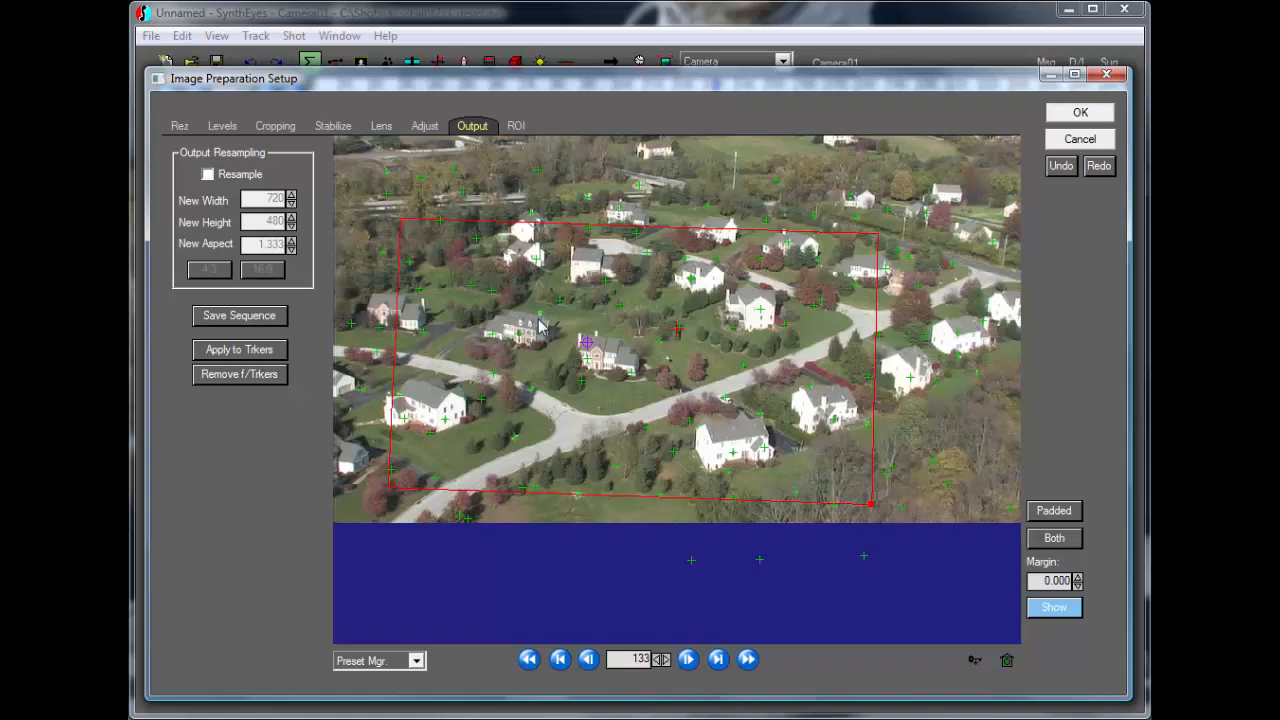
click(208, 175)
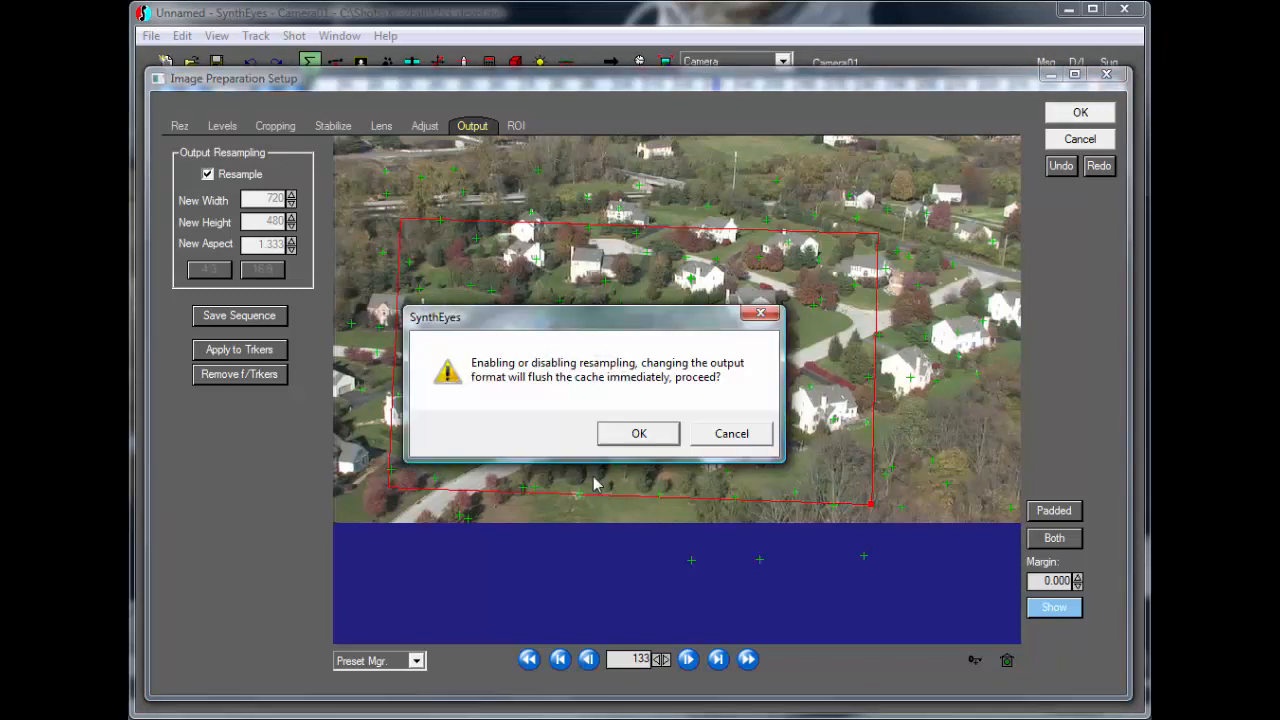
click(639, 440)
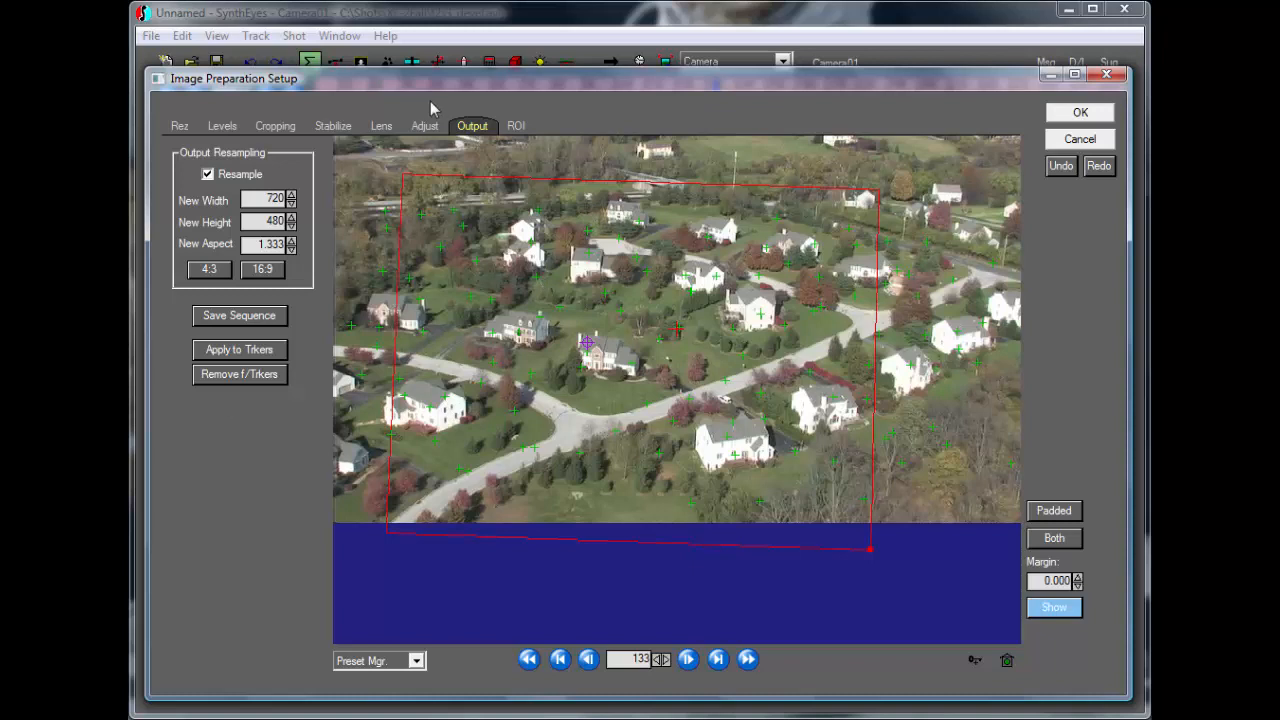
- Auto-scale the stabilized shot again for the resampled format and check the keyframed center-point adjustments
click(341, 129)
click(224, 316)
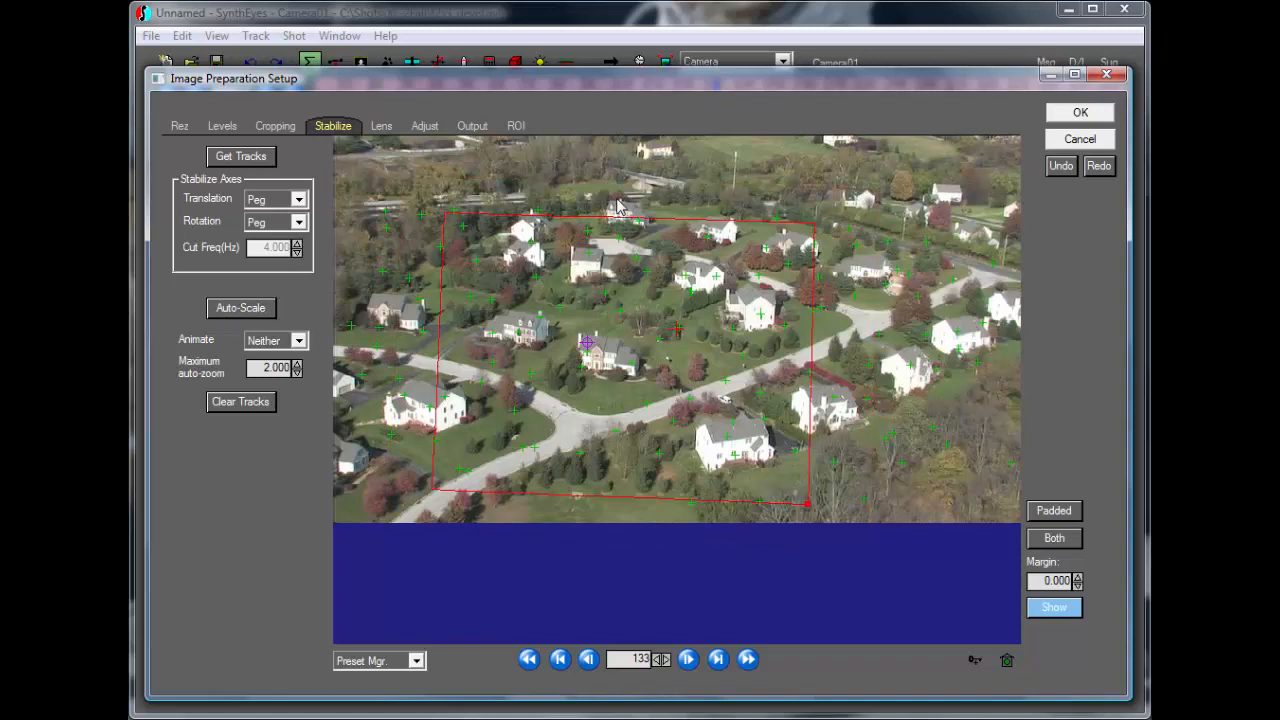
click(425, 125)
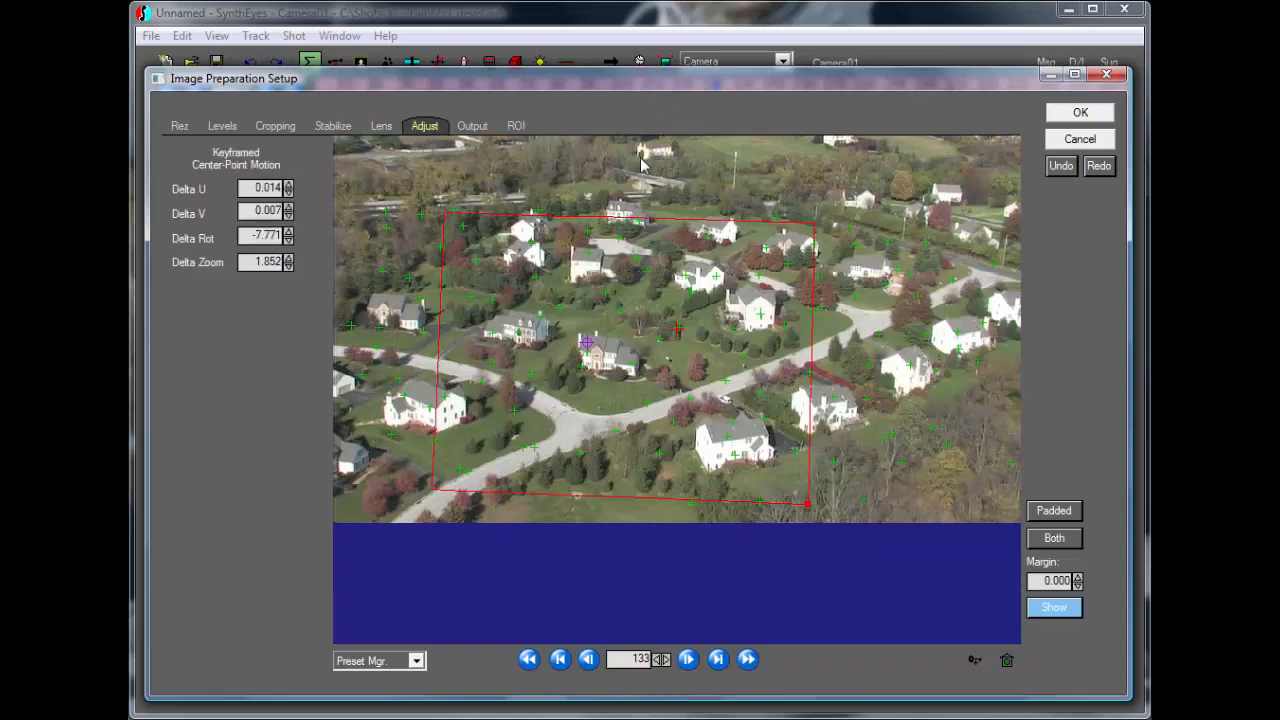
- Apply the image preparation, play the resampled shot in the Camera view, and stop at frame 29
click(1058, 115)
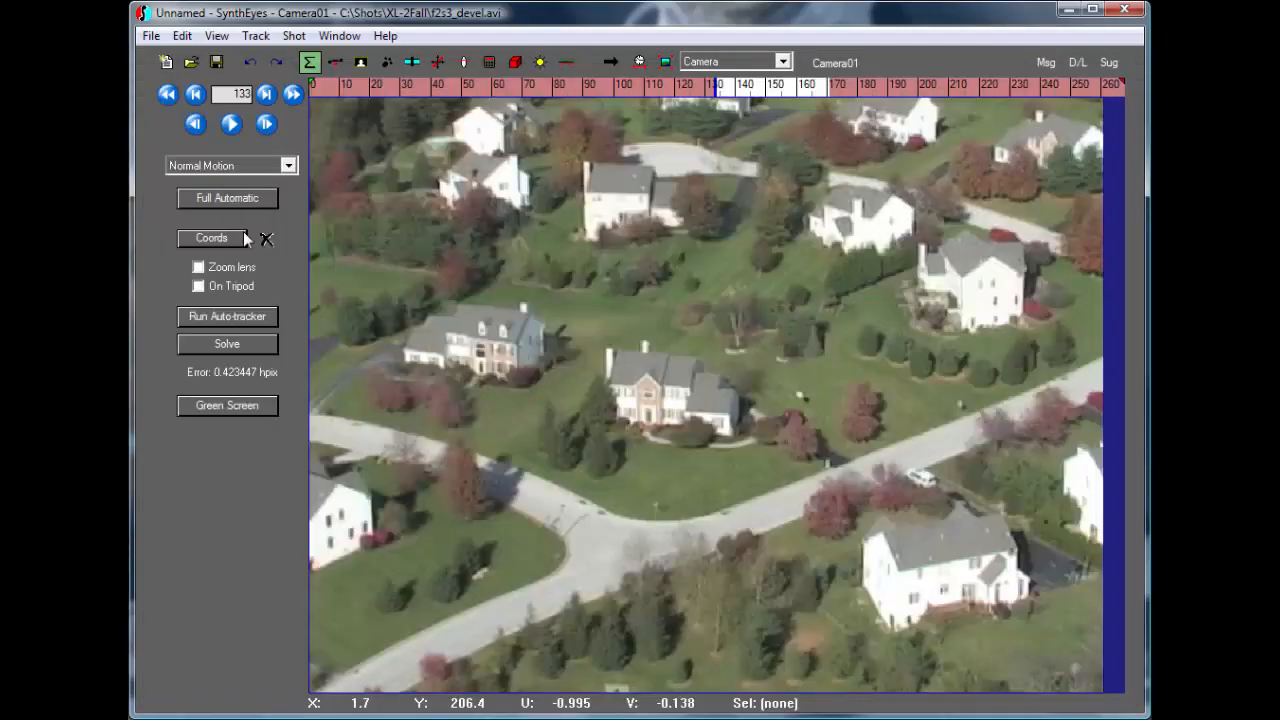
click(231, 123)
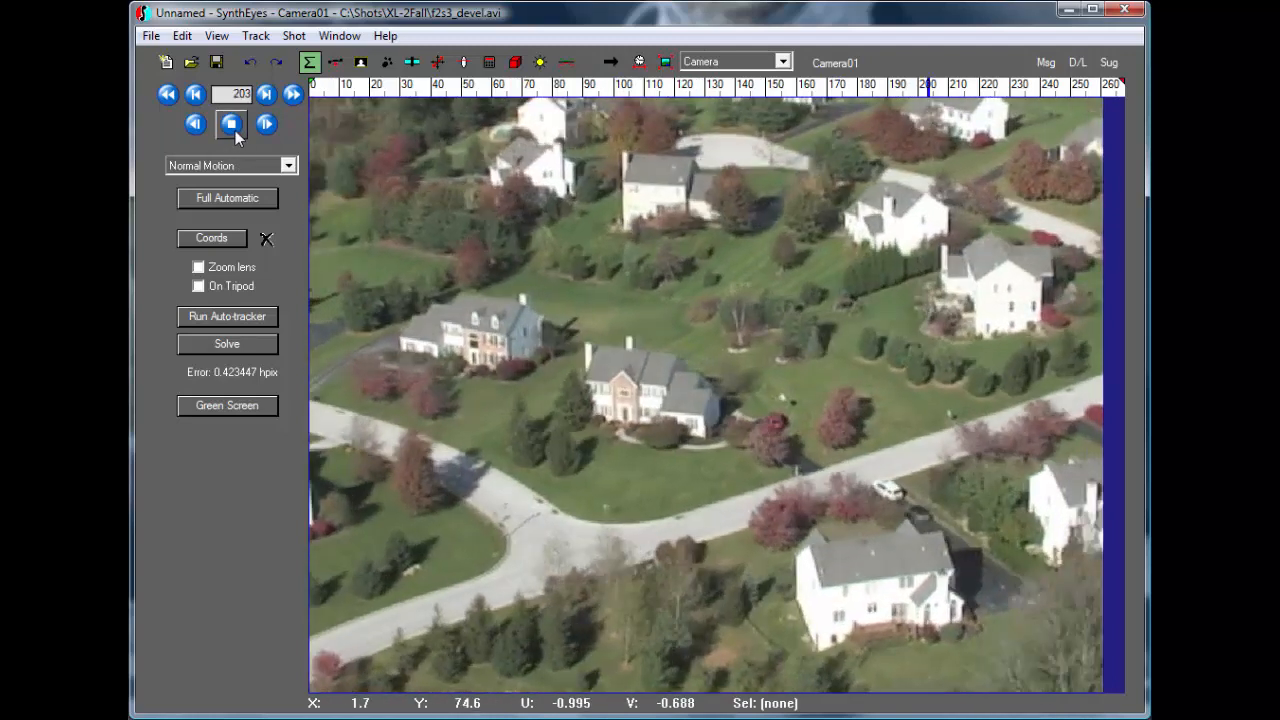
click(235, 131)
- Reopen the image preprocessor, examine the save options for the processed image sequence, and close them without saving
key(p)
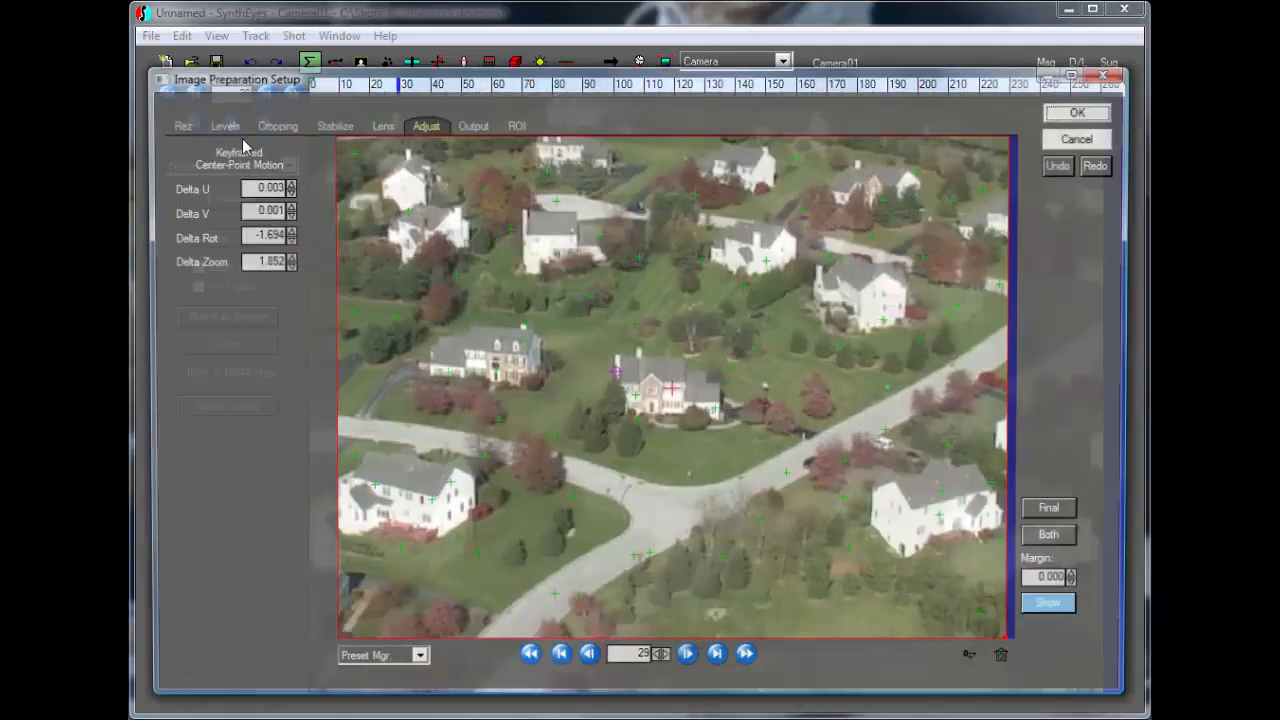
click(381, 126)
click(293, 128)
click(333, 127)
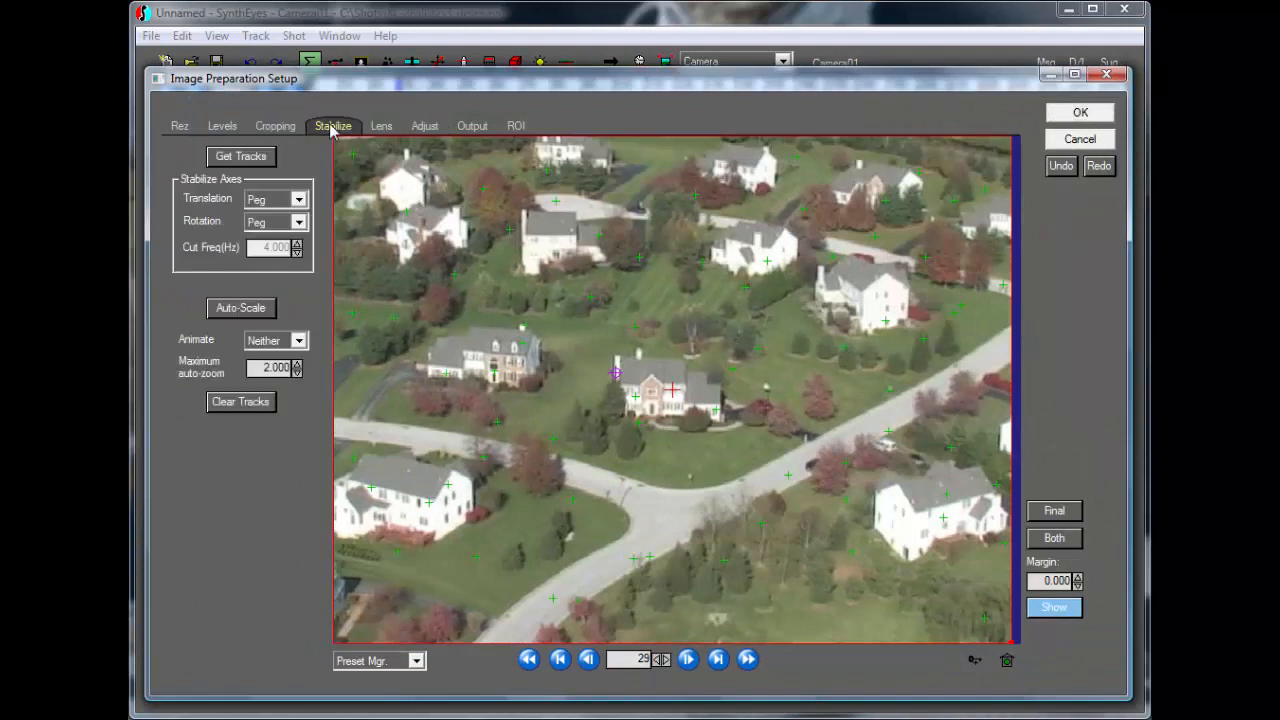
click(473, 127)
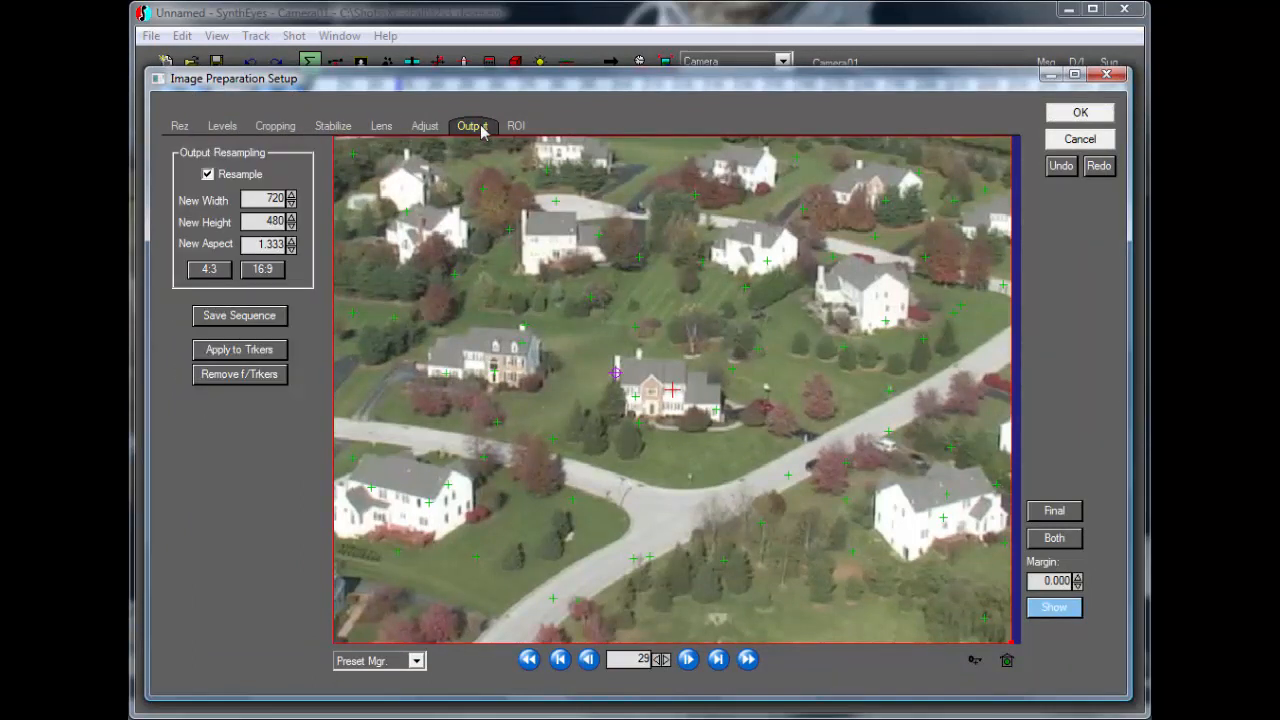
click(254, 316)
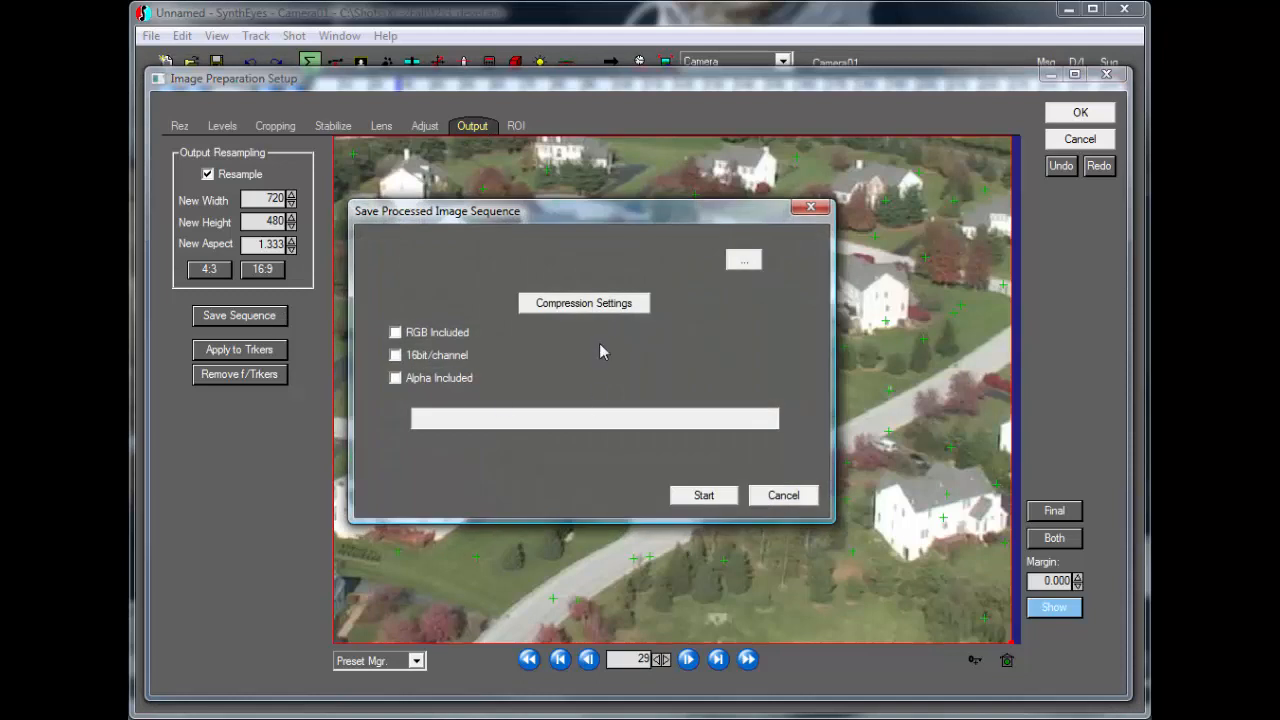
click(812, 209)
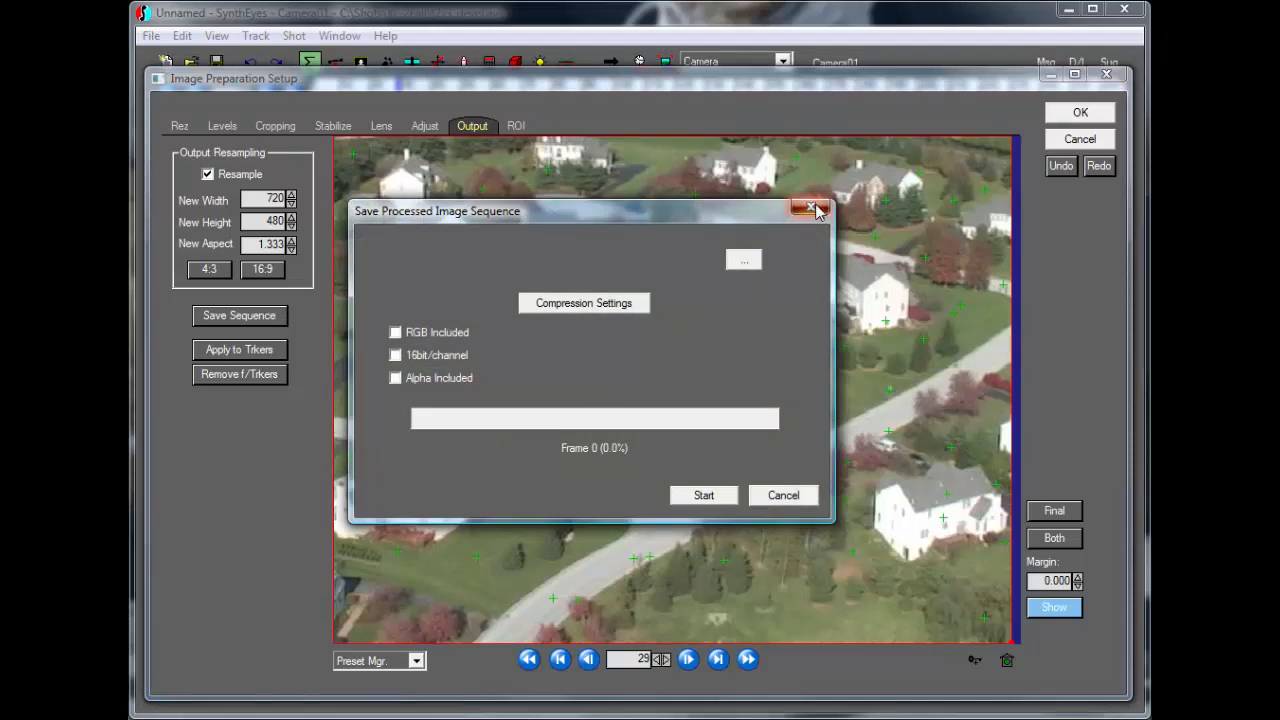